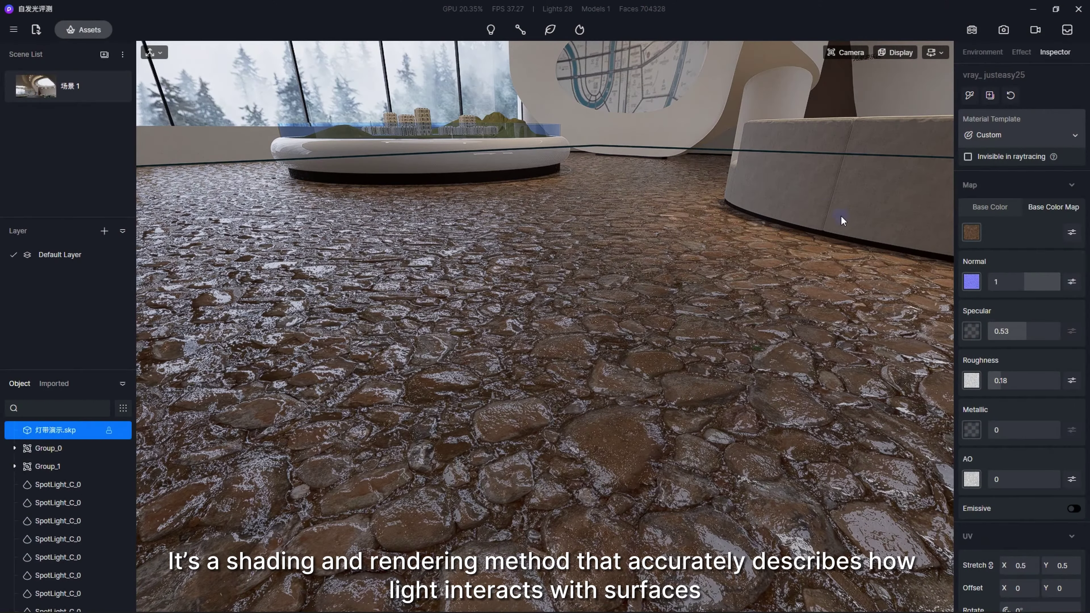
Set the cobblestone floor material's roughness and AO to 1, and change its material template to Displacement.
left_click_drag(1015, 375, 1085, 379)
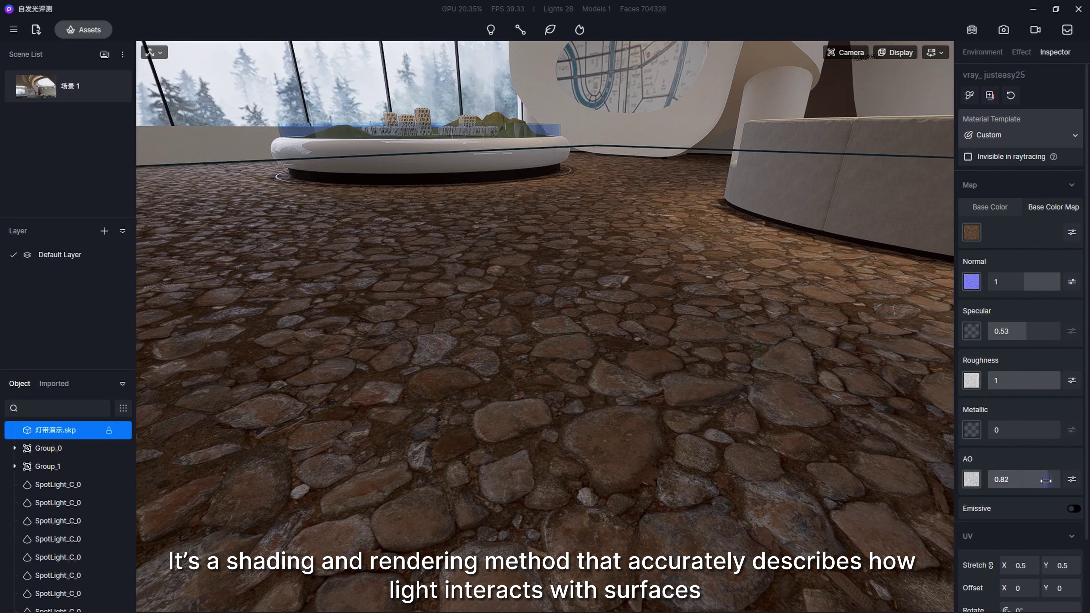
left_click(999, 144)
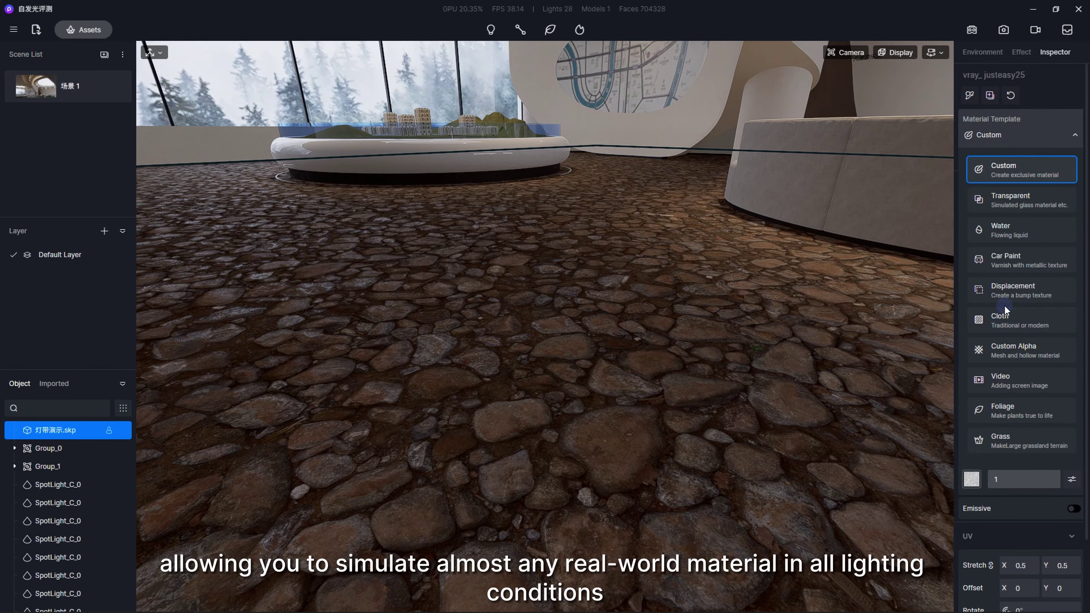
left_click(1013, 290)
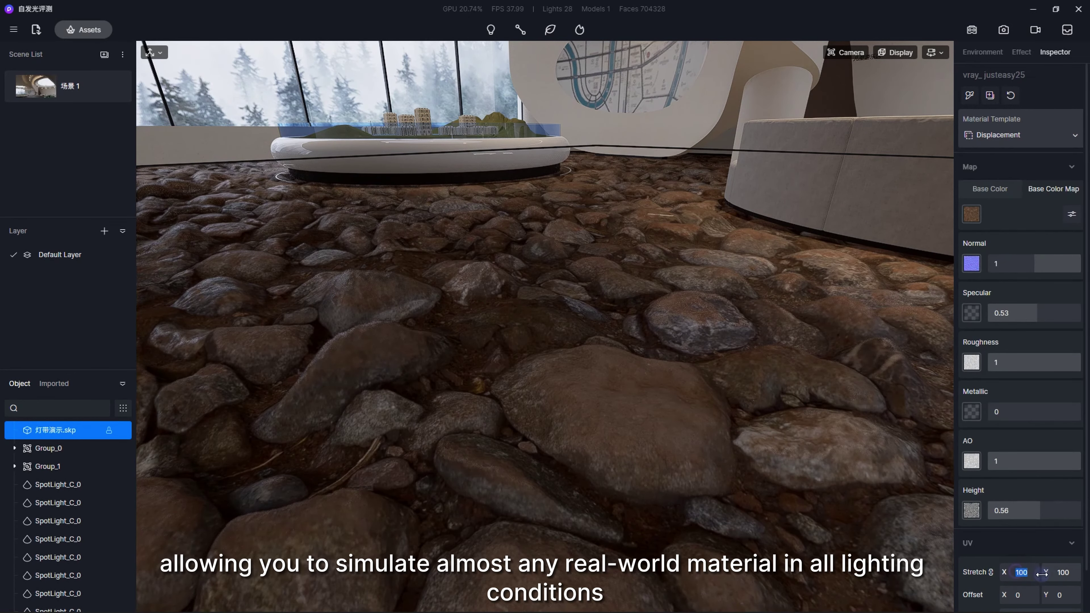
Set the floor texture's UV stretch to 500 in X and Y, and slightly increase the displacement height.
type("0")
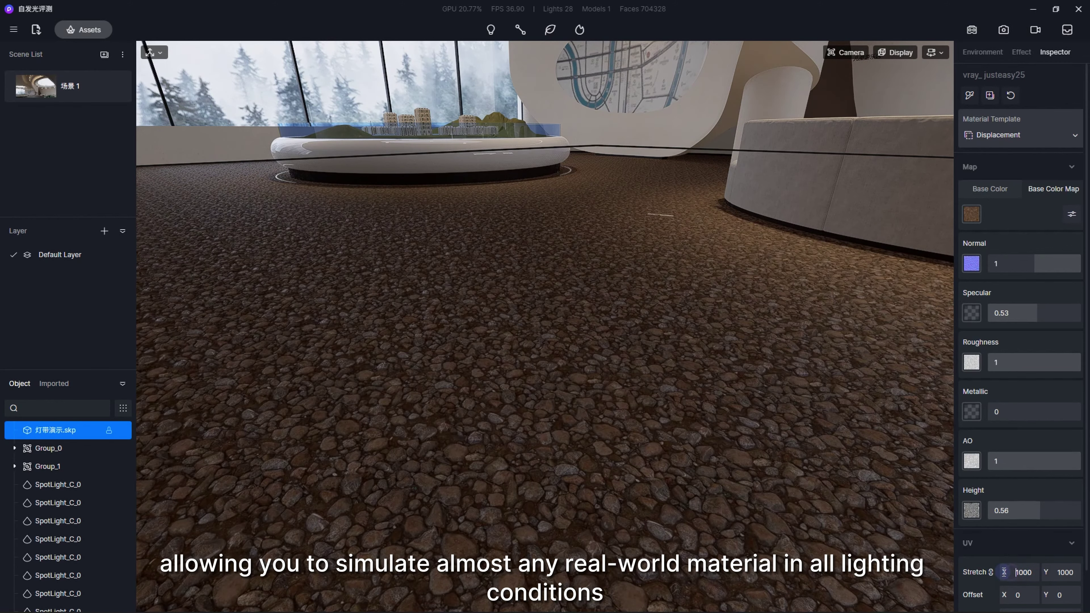
type(".5")
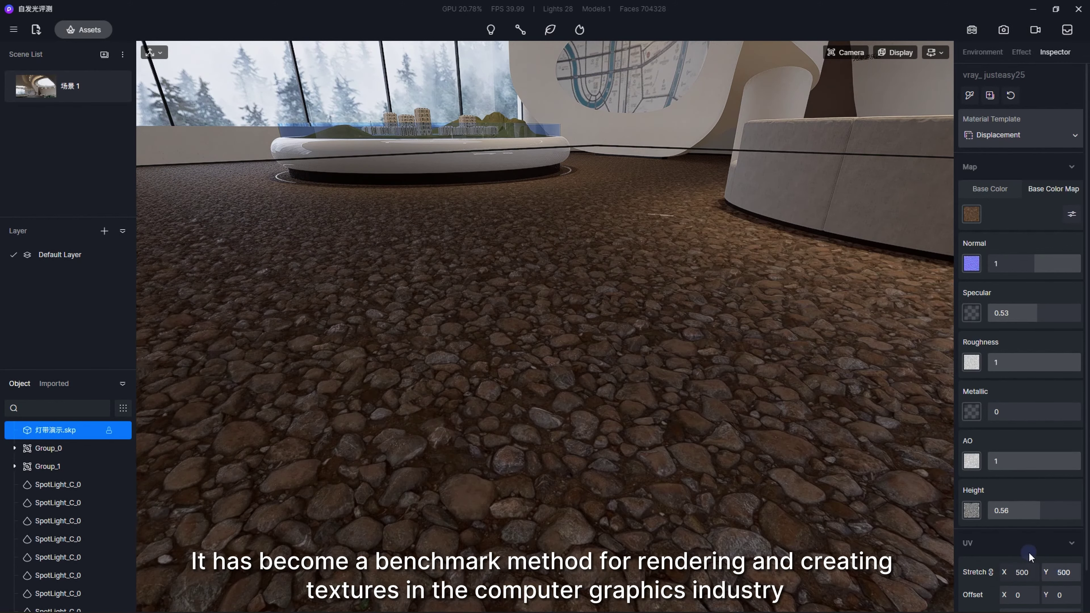
scroll(730, 455, "up", 2)
mouse_move(1041, 510)
left_mouse_down()
mouse_move(1085, 511)
mouse_move(971, 502)
mouse_move(1079, 506)
mouse_move(977, 508)
mouse_move(1051, 510)
left_mouse_up()
right_click_drag(717, 301, 677, 220)
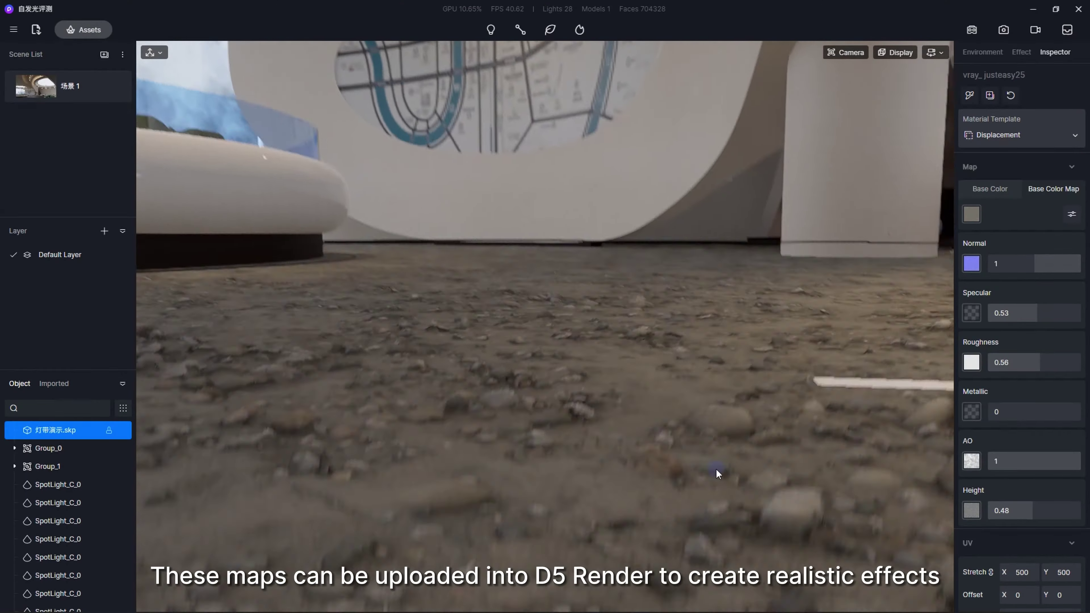
right_click_drag(715, 468, 686, 461)
scroll(686, 462, "down", 5)
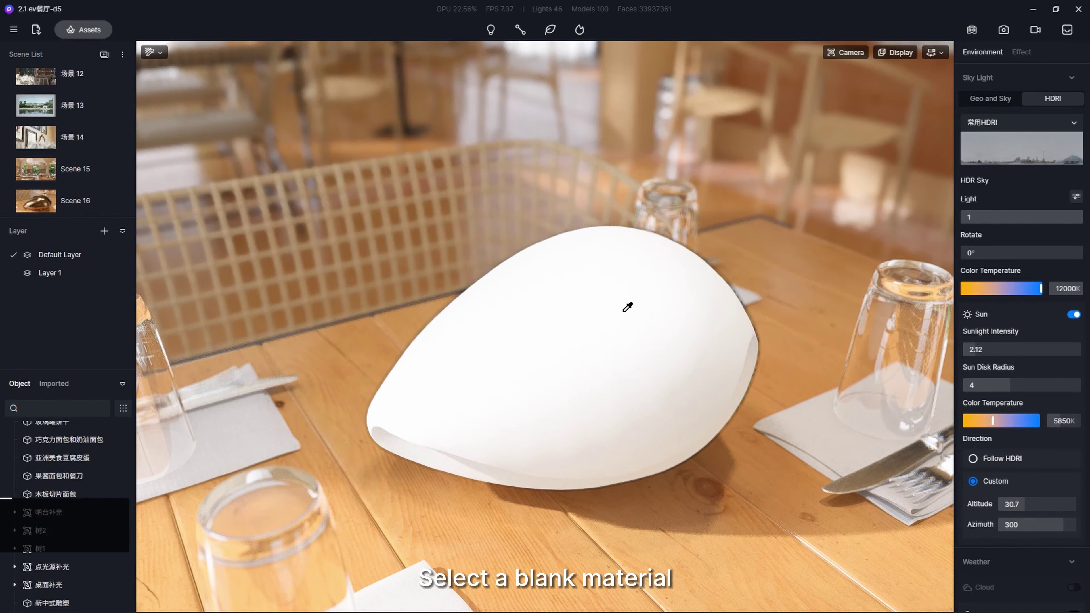
Load base color.jpg as the base color map of the blank white sculpture material, with a UV stretch of 1.
left_click(624, 312)
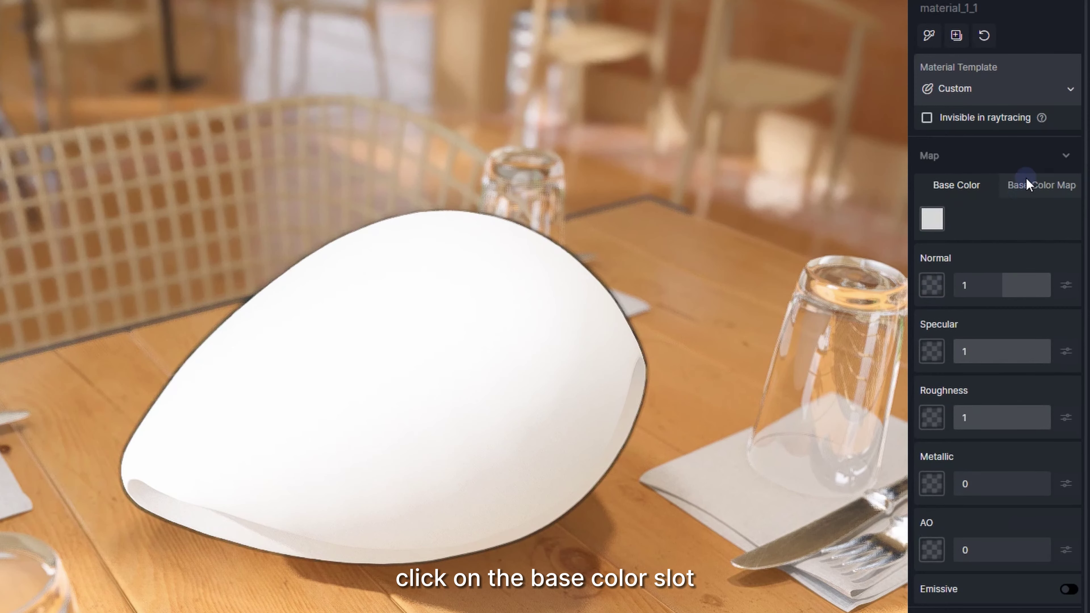
left_click(1043, 204)
left_click(931, 219)
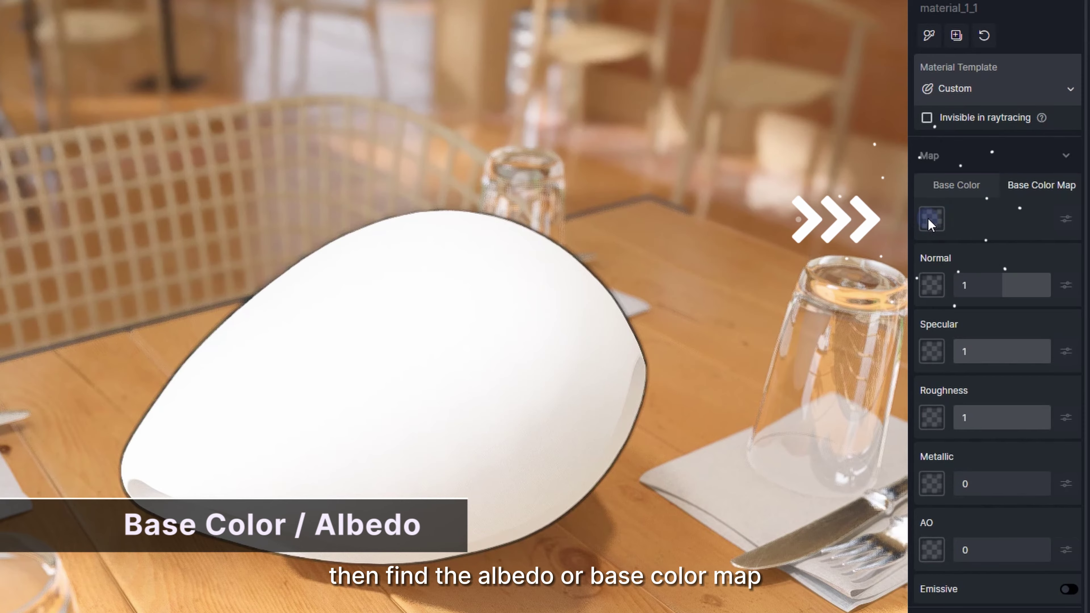
left_click(103, 171)
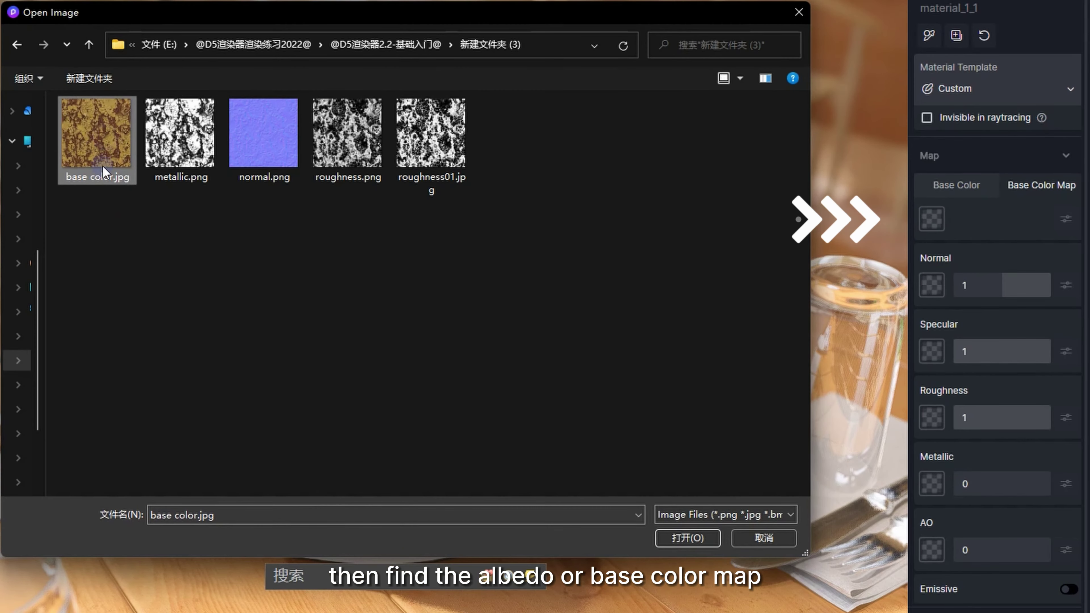
double_click(99, 133)
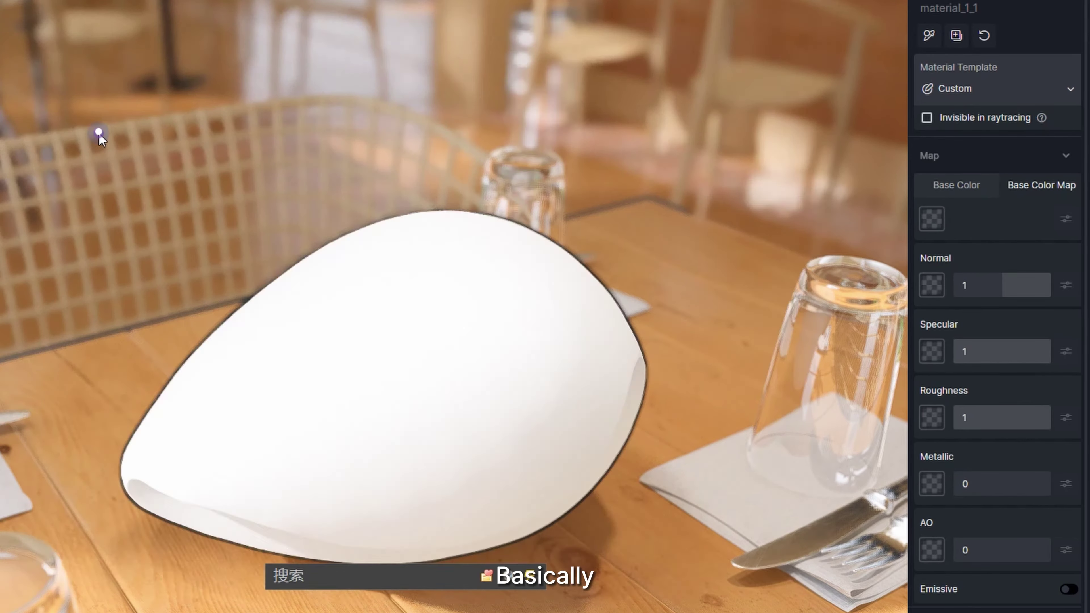
scroll(967, 543, "down", 3)
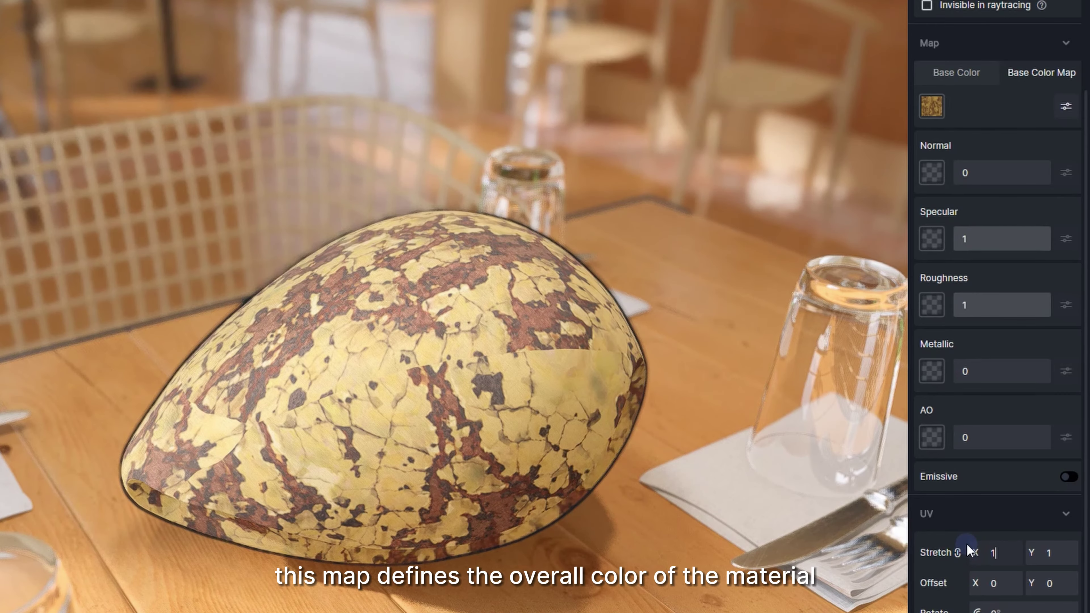
left_click(967, 544)
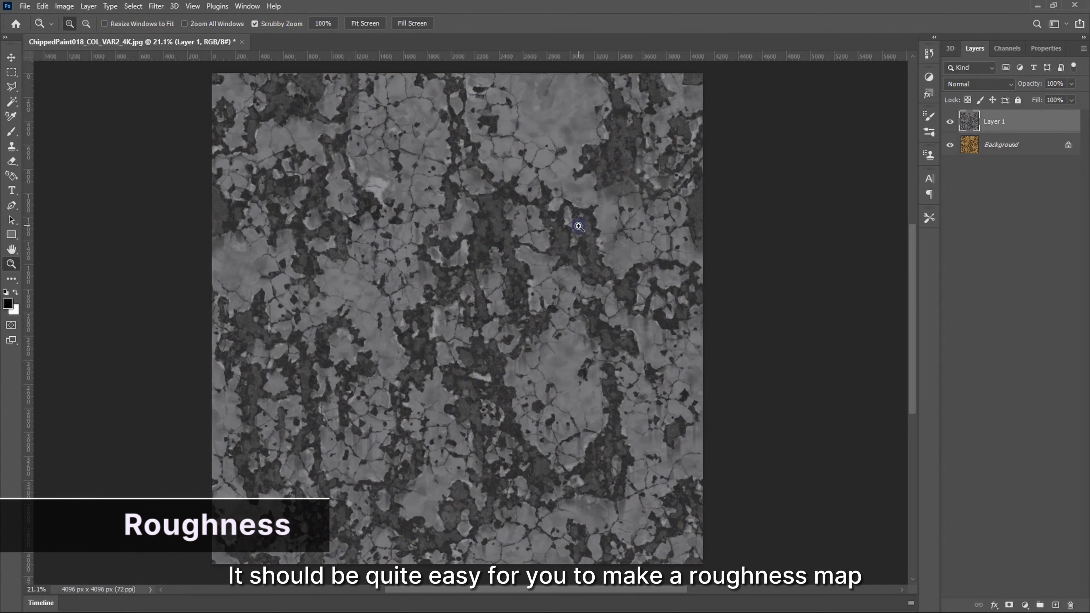
In Photoshop, invert the grayscale Layer 1 and use Levels to push it to strong black-and-white contrast.
key("ctrl+i")
key("ctrl+l")
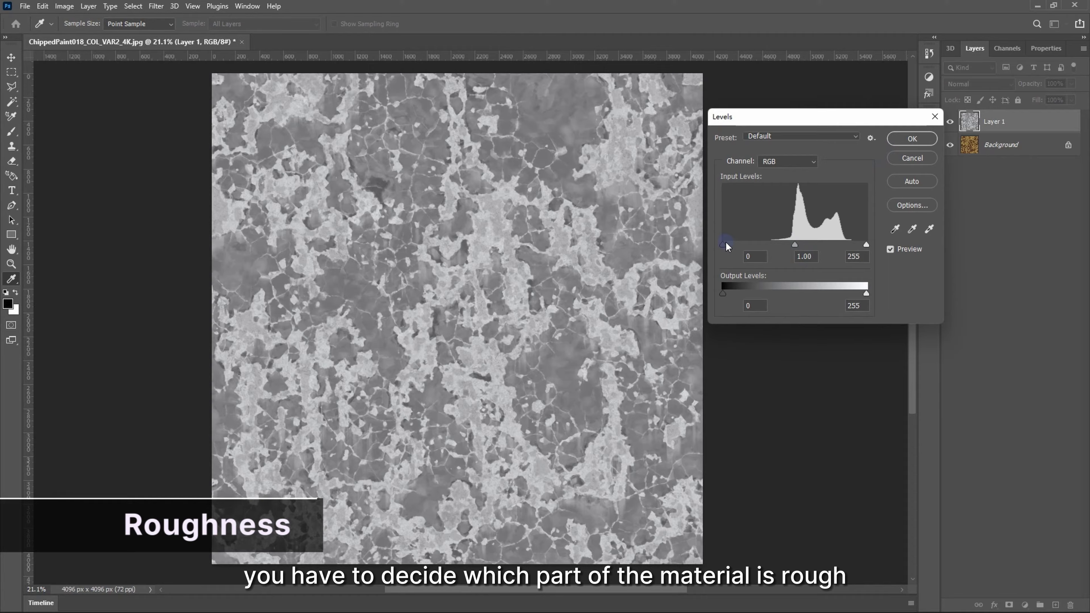
left_click_drag(725, 242, 771, 244)
left_click_drag(865, 243, 813, 242)
left_click_drag(823, 242, 828, 243)
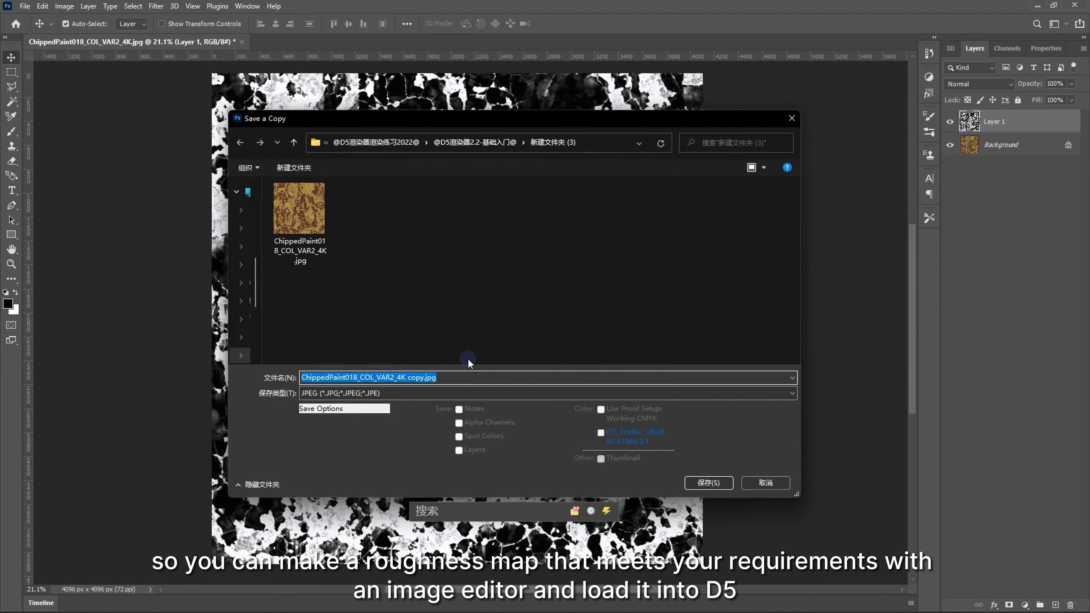
Save a copy of the image as a JPEG named roughness01 at quality 10.
type("roughness")
left_click(550, 350)
left_click(353, 377)
left_click(353, 377)
type("01")
left_click(709, 483)
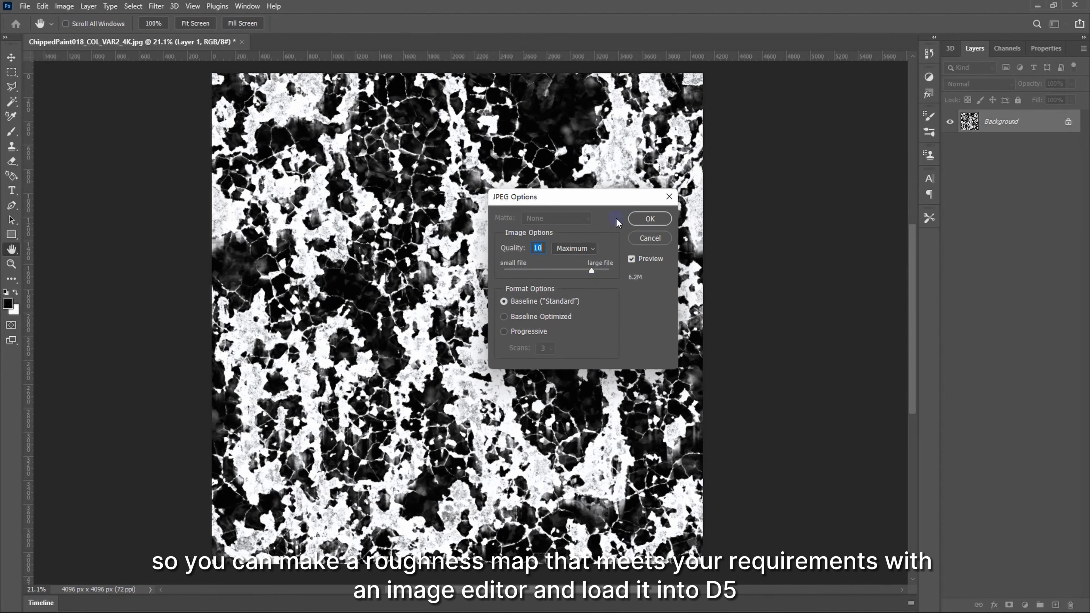
left_click(650, 219)
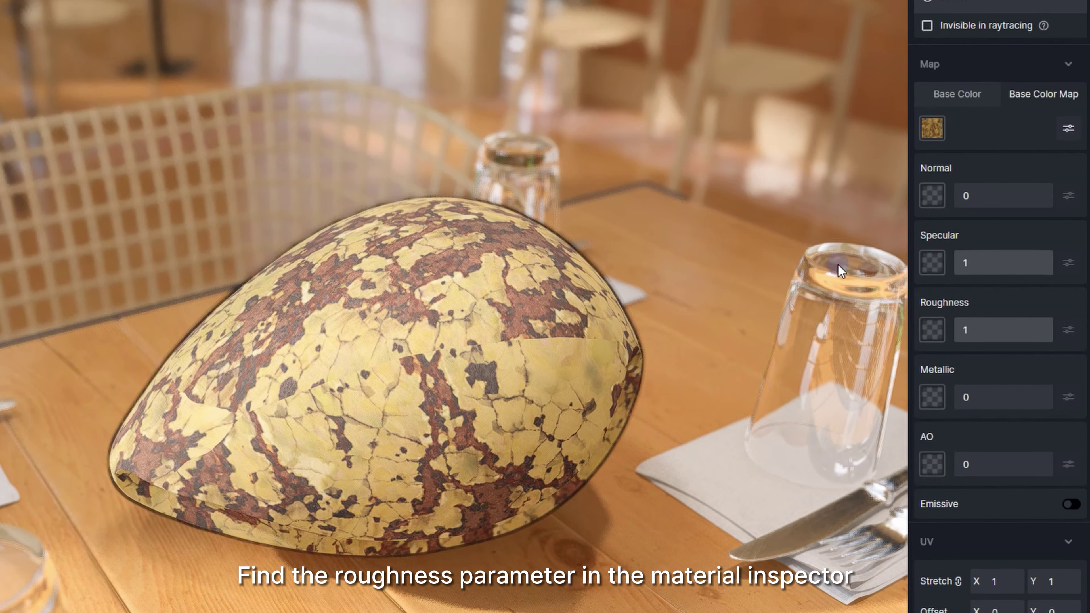
In D5 Render, load the roughness map into the sculpture material and set its roughness to 1.
left_click(932, 330)
double_click(577, 142)
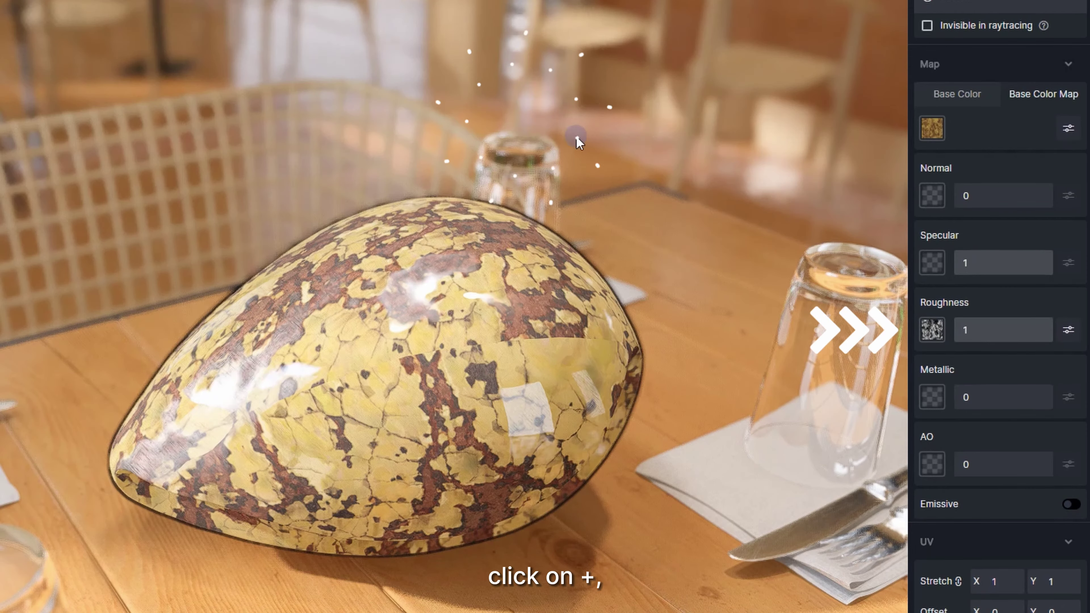
left_click(1069, 330)
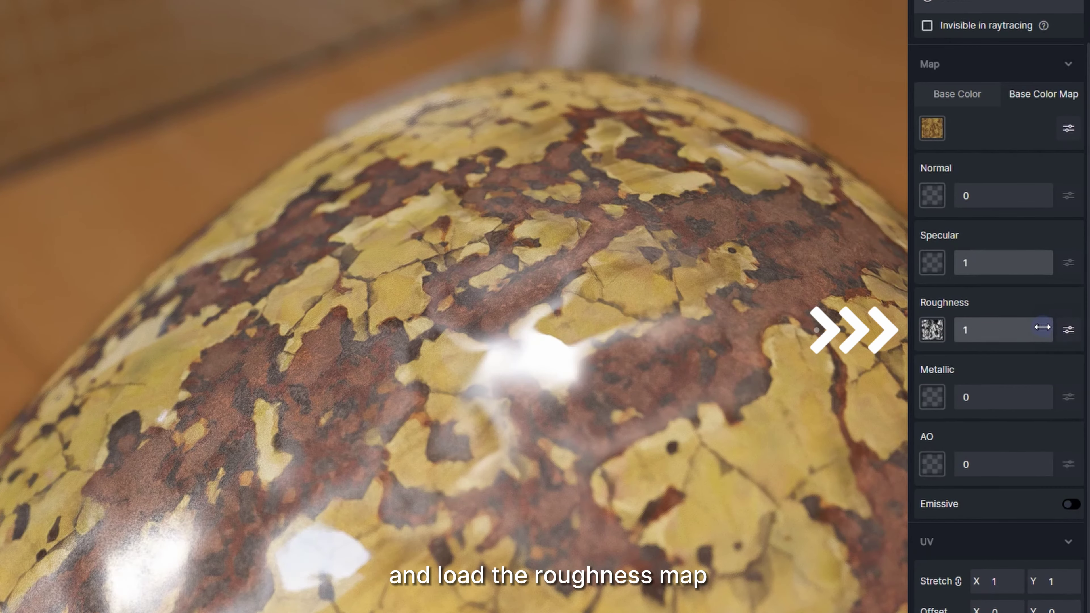
left_click_drag(1042, 329, 1062, 330)
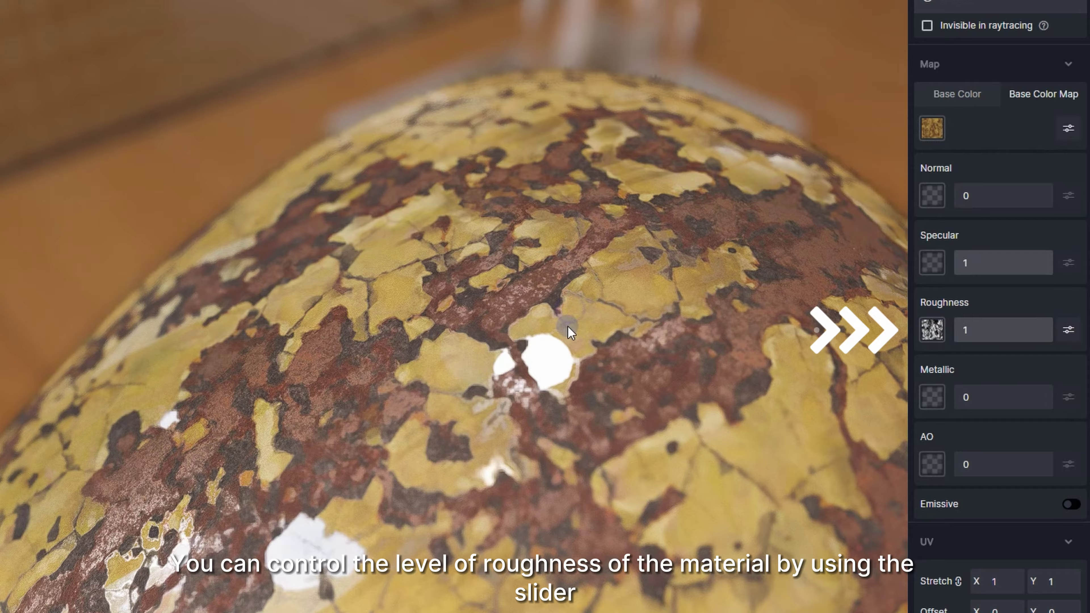
right_click_drag(568, 326, 651, 288)
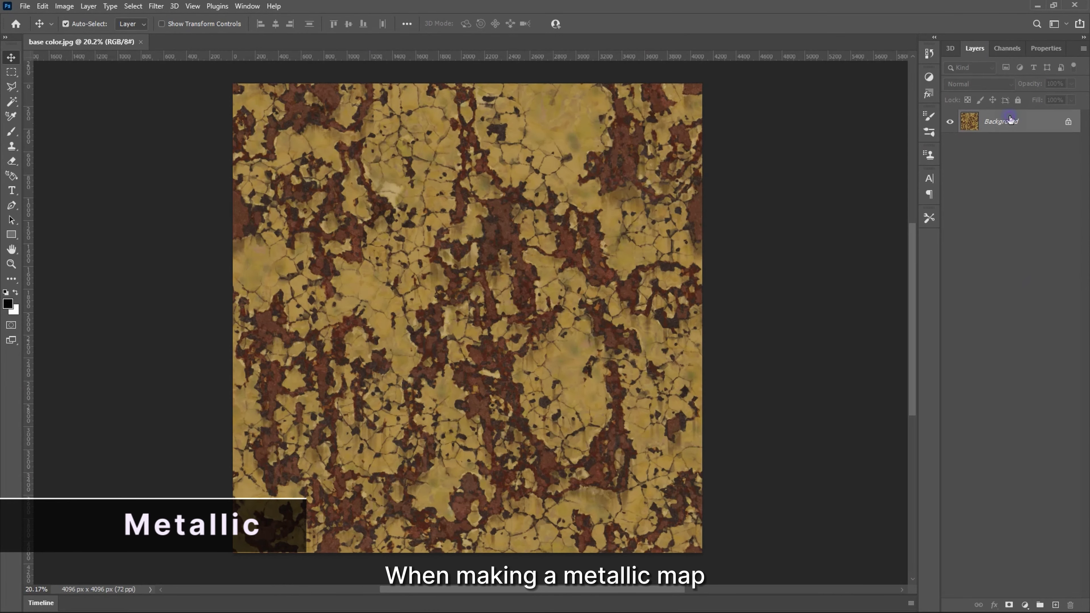
In Photoshop, duplicate the background layer of base color.jpg and desaturate the copy.
key("ctrl+j")
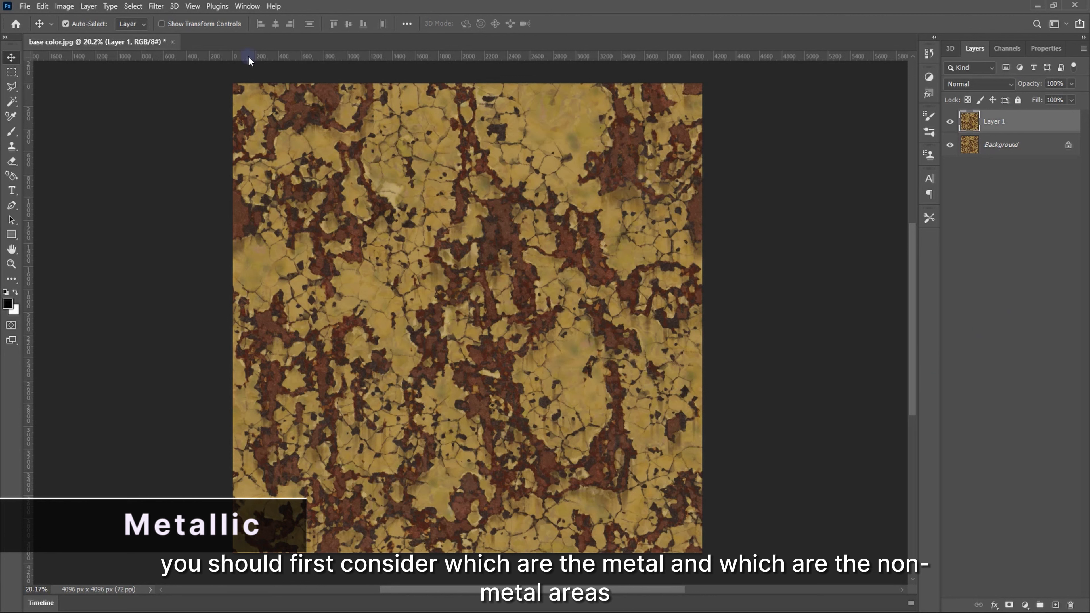
left_click(62, 7)
mouse_move(132, 37)
left_click(211, 276)
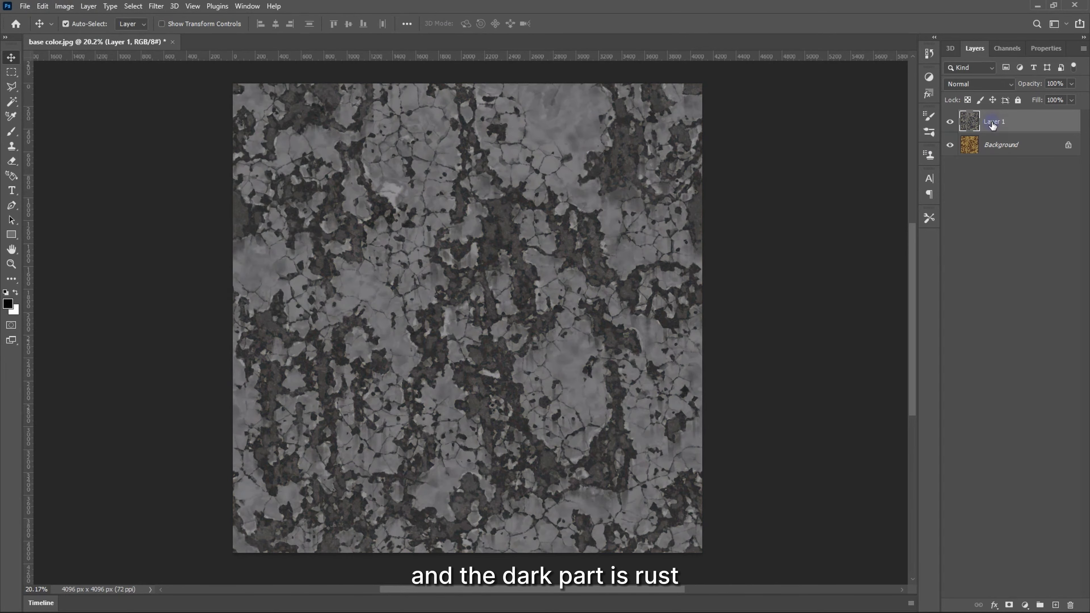
Increase the contrast of the desaturated layer to near black and white with Levels, and save a copy named Metallic.
key("ctrl+l")
left_click_drag(723, 244, 744, 245)
left_click_drag(866, 244, 757, 245)
left_click(912, 138)
key("alt+ctrl+s")
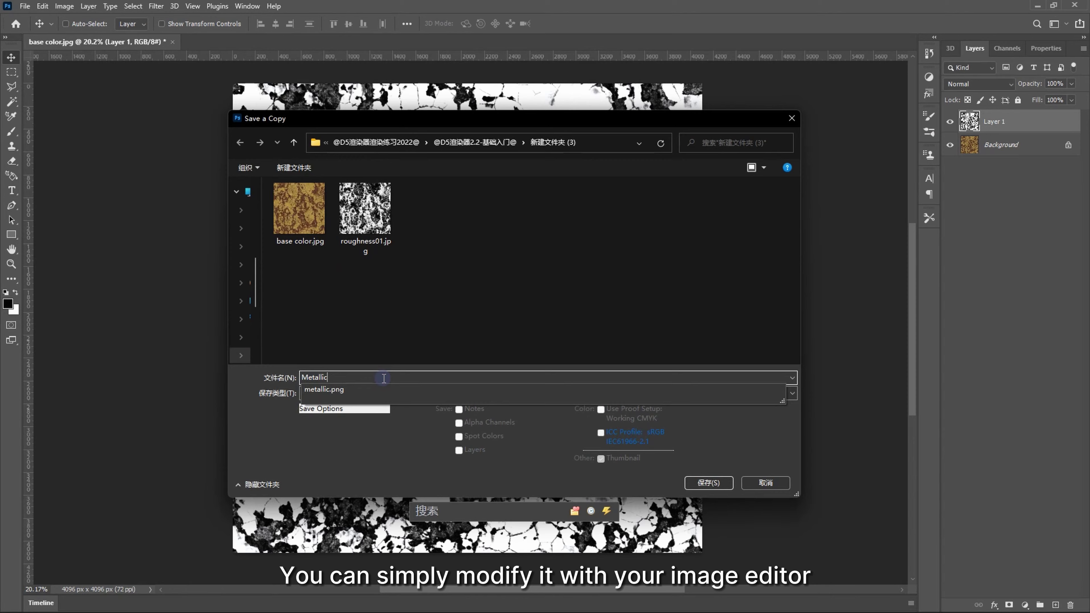
left_click(723, 486)
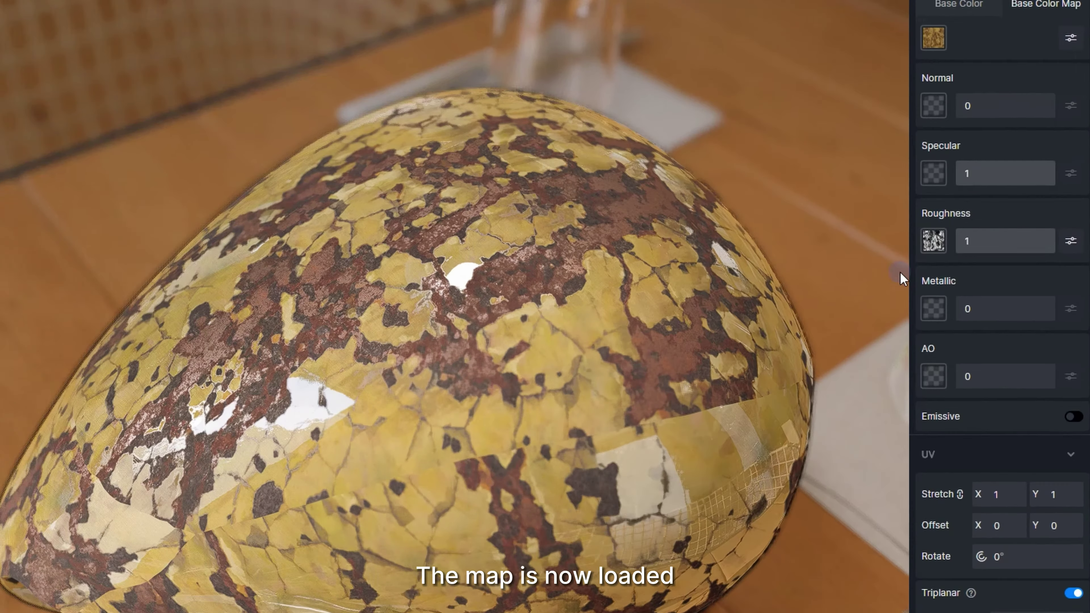
In D5 Render, load the metallic map into the sculpture material's Metallic slot and inspect the surface up close.
left_click(934, 309)
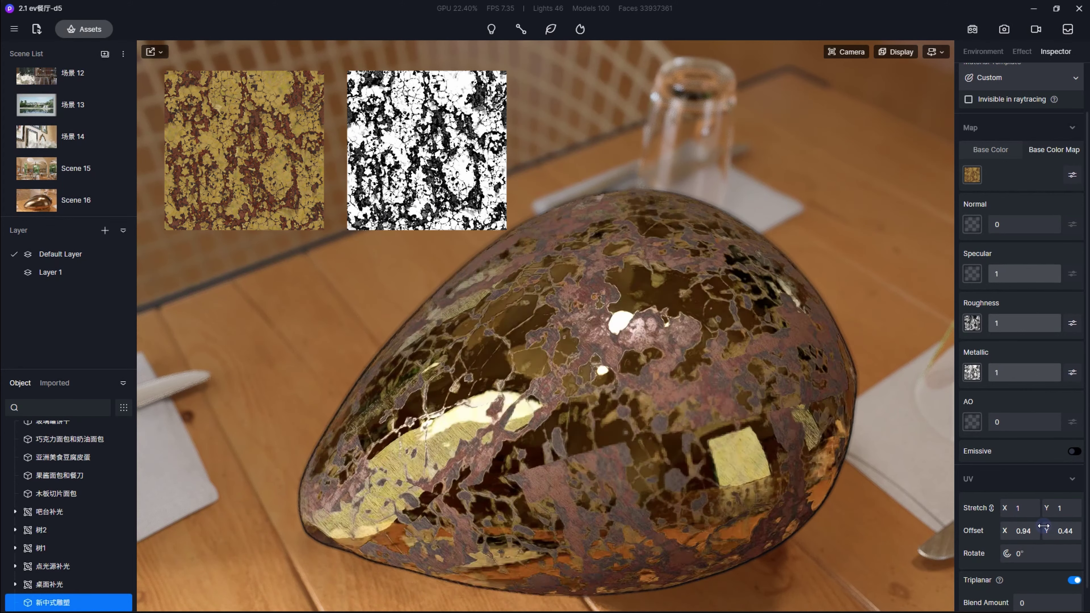
mouse_move(729, 370)
middle_mouse_down()
mouse_move(603, 370)
mouse_move(565, 322)
mouse_move(615, 386)
middle_mouse_up()
scroll(628, 396, "up", 3)
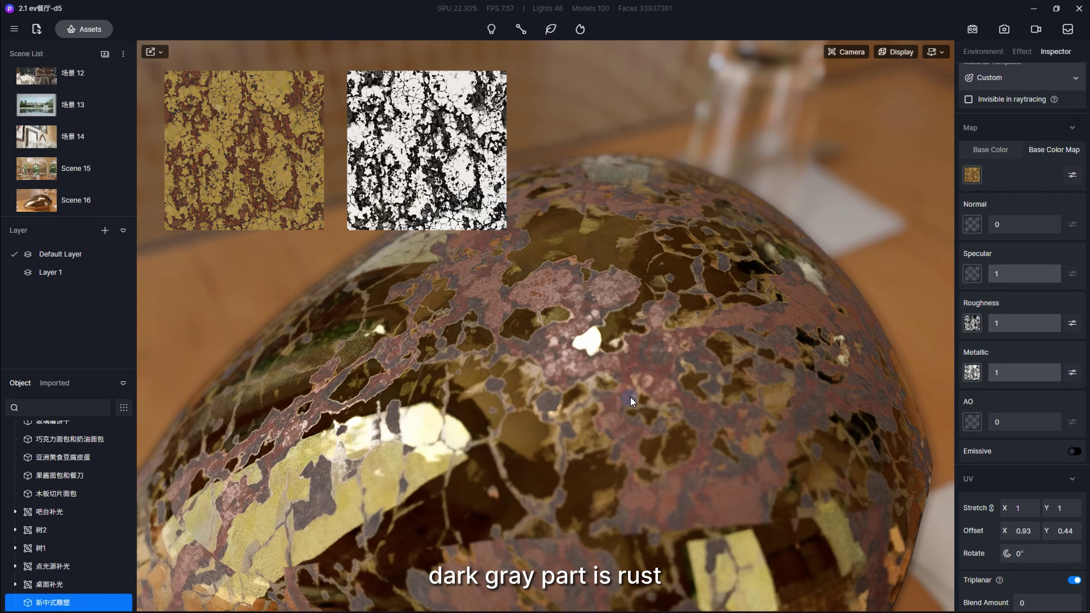
scroll(633, 396, "down", 5)
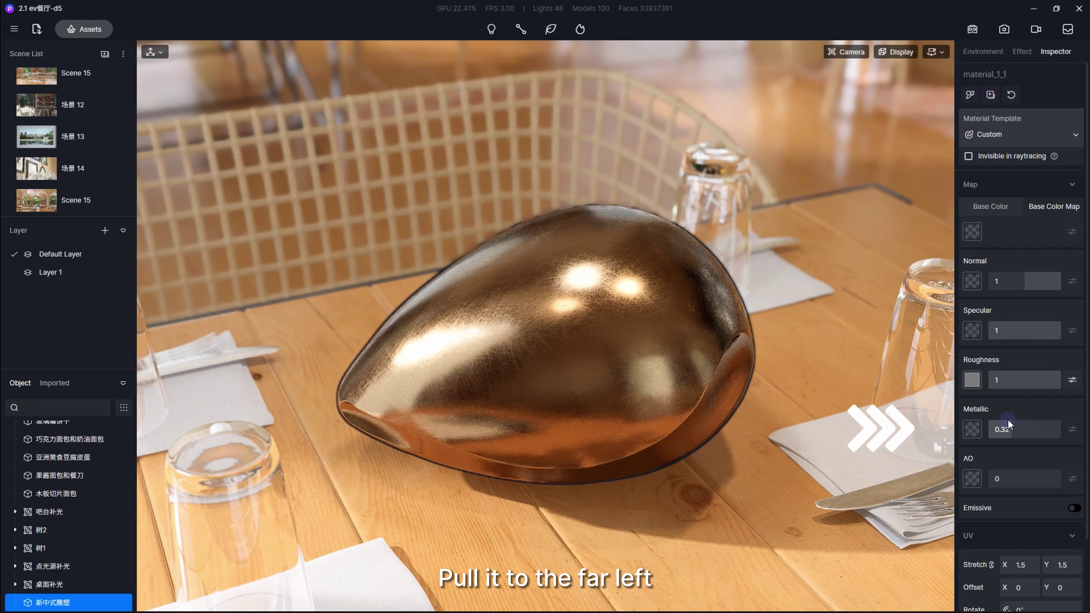
Alternate the golden sculpture's metallic value between 0 and 1, with roughness at 1.
left_click_drag(1009, 423, 968, 418)
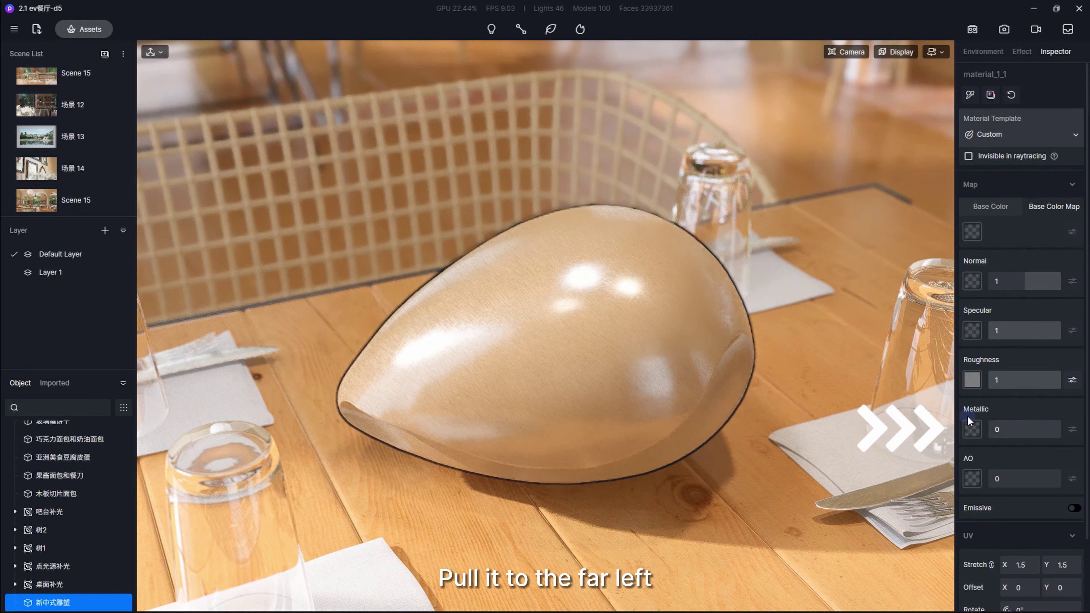
mouse_move(1026, 380)
left_mouse_down()
mouse_move(1008, 382)
mouse_move(1066, 380)
left_mouse_up()
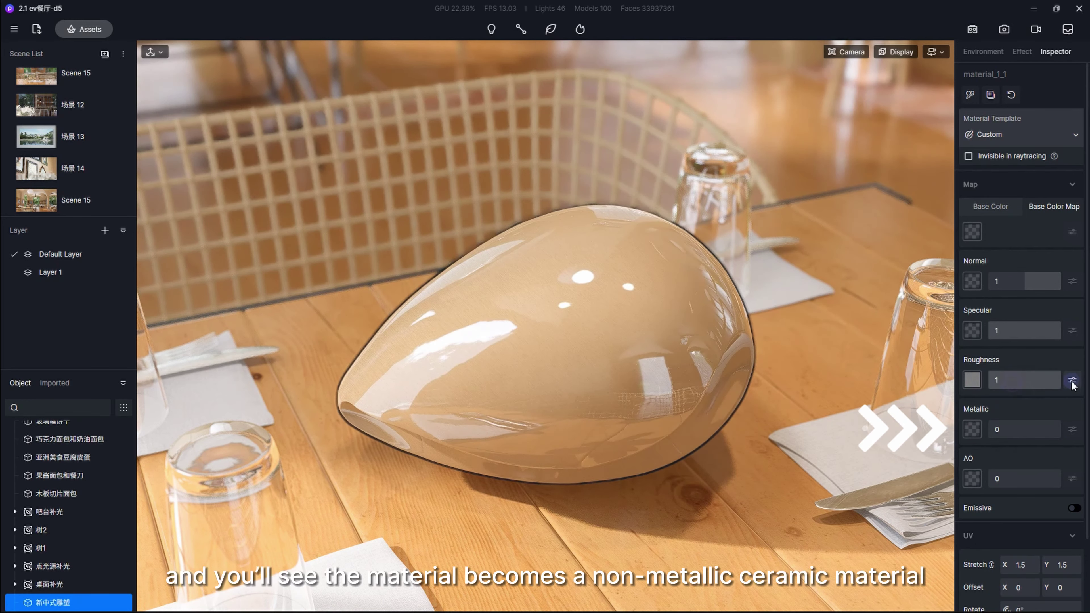
left_click_drag(1004, 429, 1080, 434)
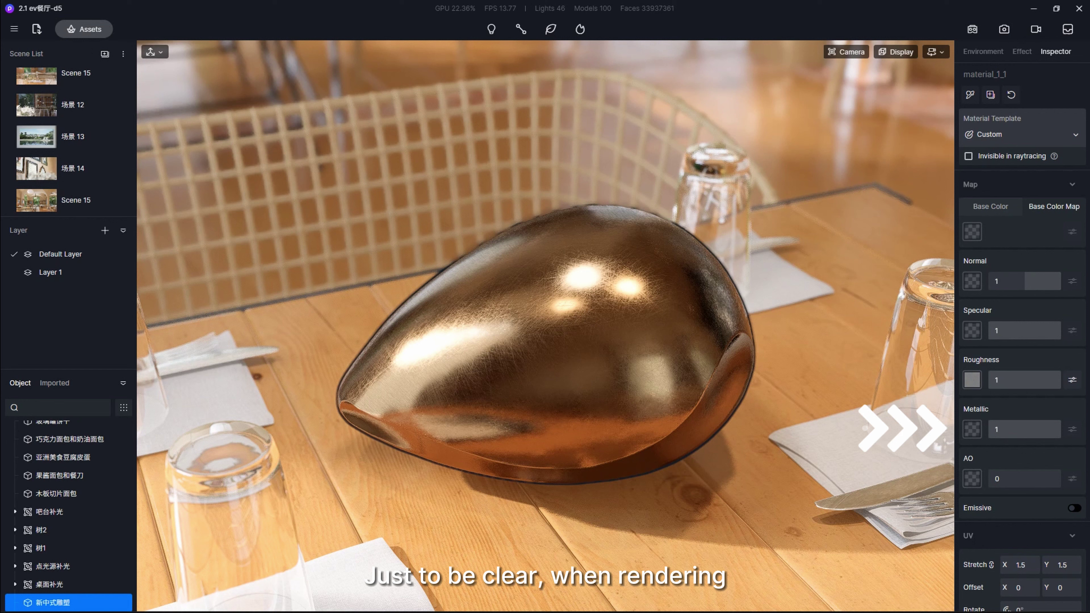
left_click_drag(1037, 428, 994, 430)
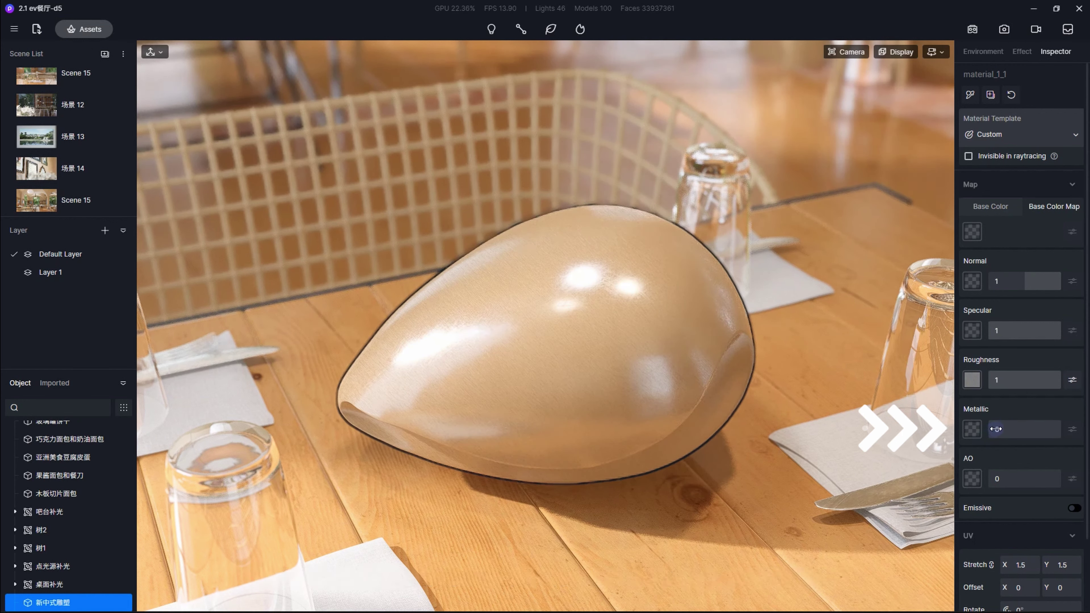
Lower the sculpture's roughness to 0.54, try a metallic value of 1, and settle on 0.5.
left_click_drag(1051, 383, 1028, 382)
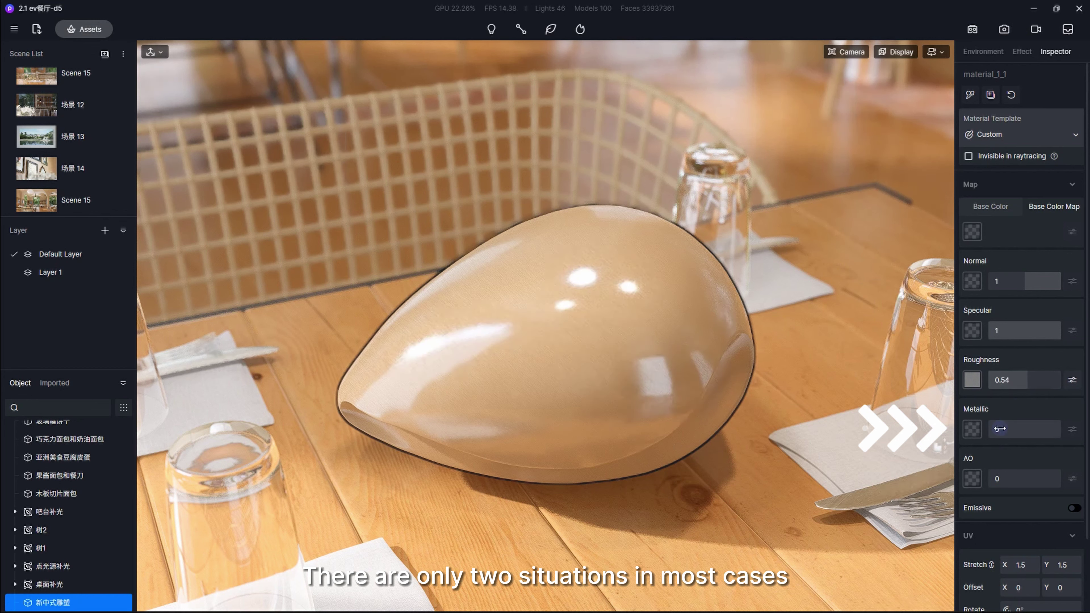
left_click_drag(996, 429, 1085, 428)
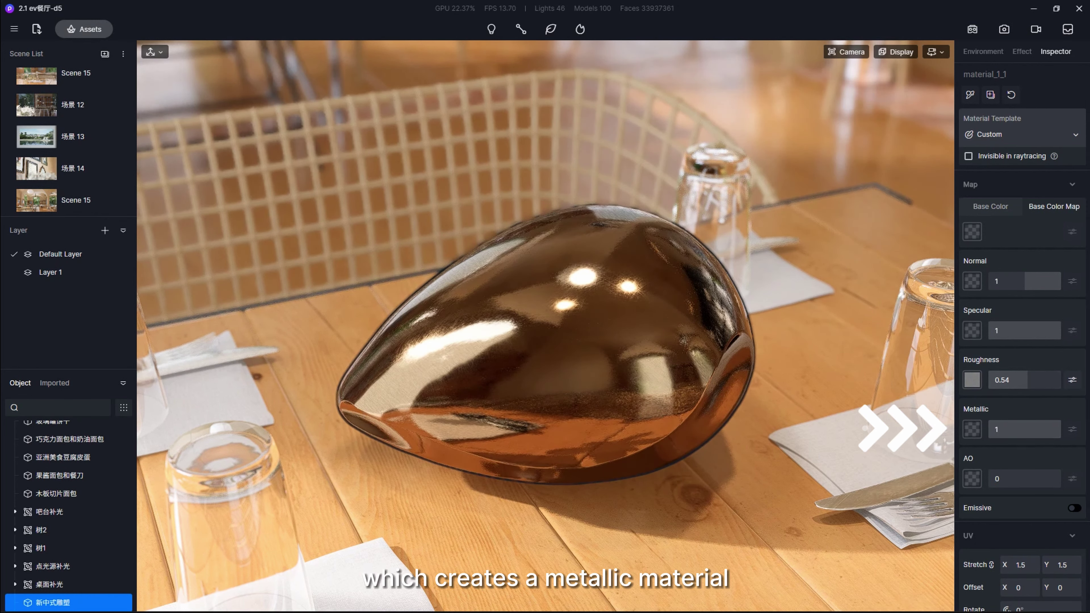
mouse_move(1056, 430)
left_mouse_down()
mouse_move(993, 429)
mouse_move(1087, 429)
mouse_move(1069, 431)
left_mouse_up()
left_click(1025, 428)
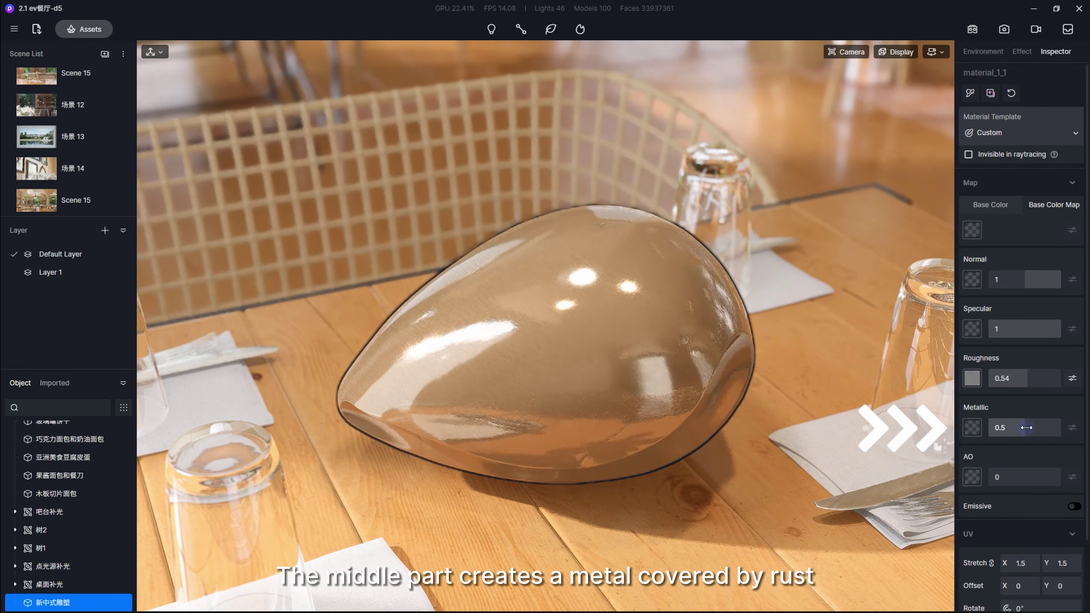
Lower the golden sculpture's metallic to 0 and try different specular values to compare its metal and ceramic-like reflections.
mouse_move(1029, 426)
left_mouse_down()
mouse_move(974, 423)
mouse_move(1075, 432)
mouse_move(1019, 427)
left_mouse_up()
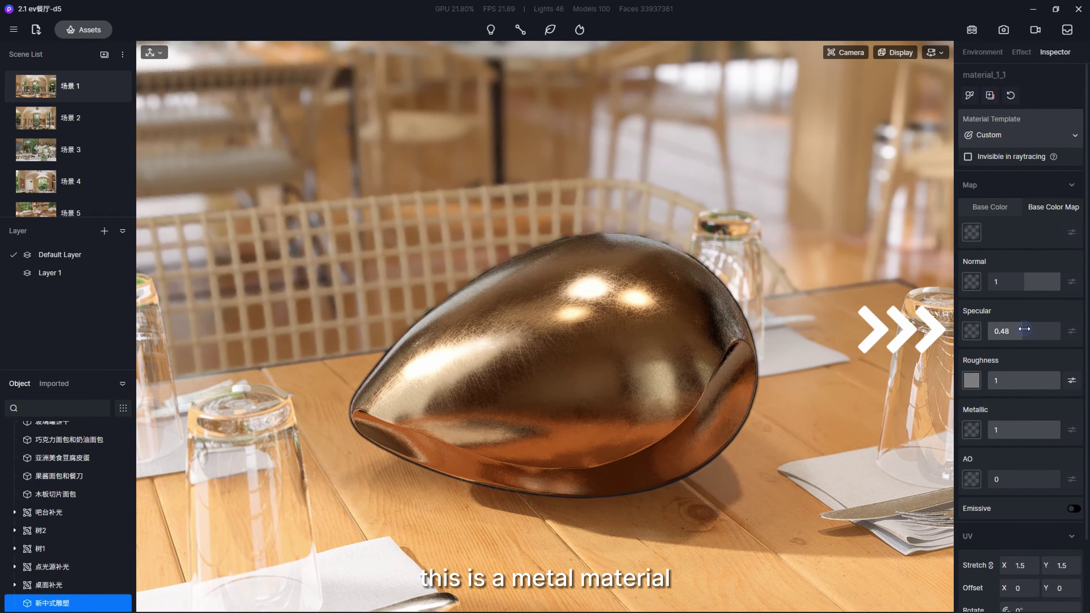
mouse_move(1025, 329)
left_mouse_down()
mouse_move(1050, 325)
mouse_move(961, 307)
left_mouse_up()
left_click_drag(843, 294, 935, 322)
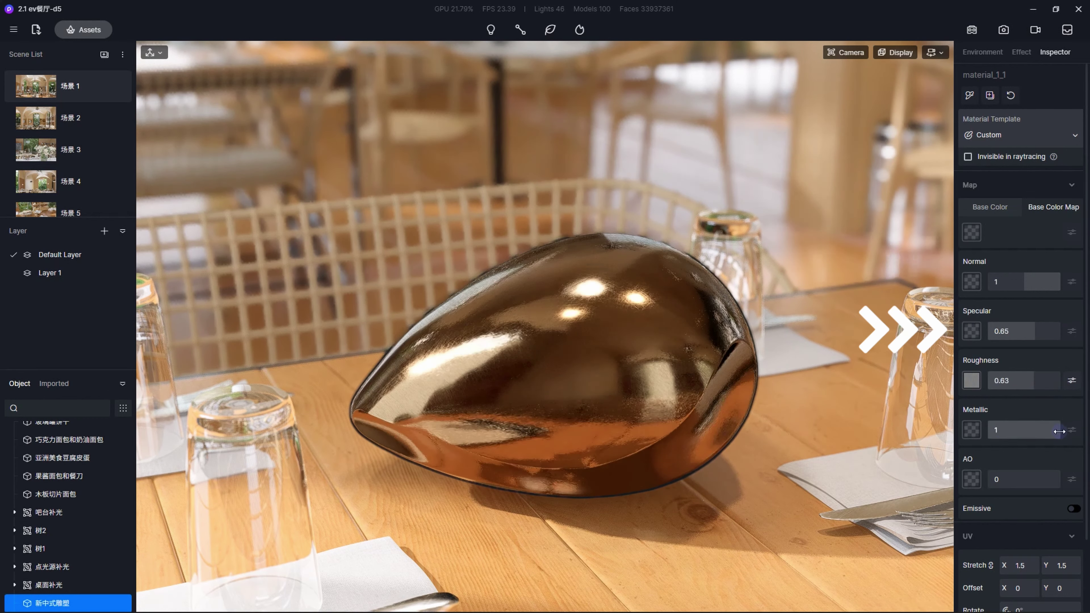
left_click_drag(1030, 429, 937, 427)
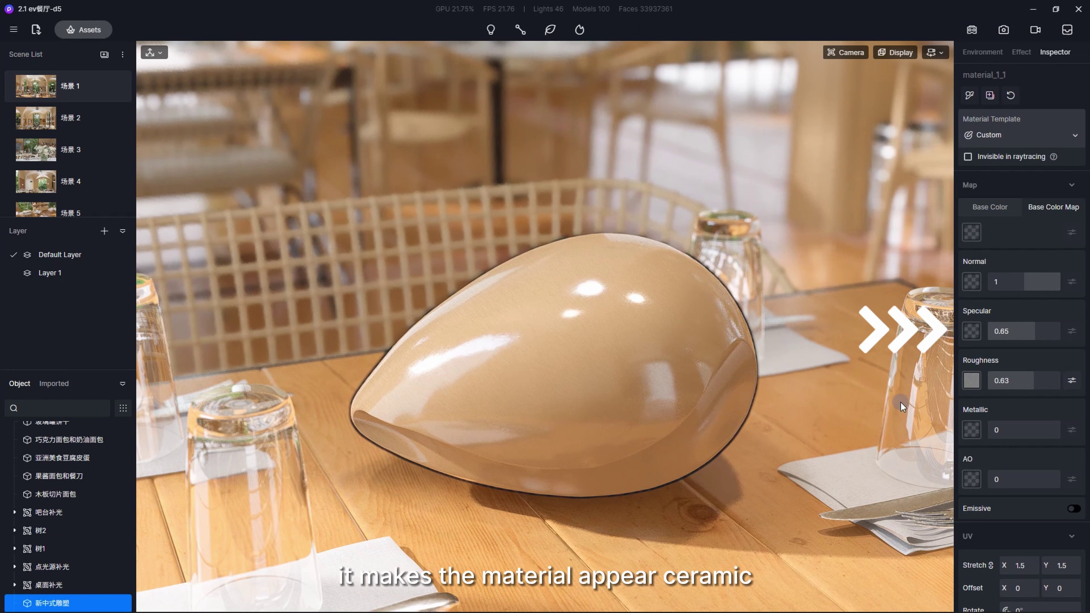
mouse_move(1033, 331)
left_mouse_down()
mouse_move(1055, 331)
mouse_move(977, 324)
mouse_move(1043, 324)
mouse_move(982, 326)
mouse_move(1054, 306)
left_mouse_up()
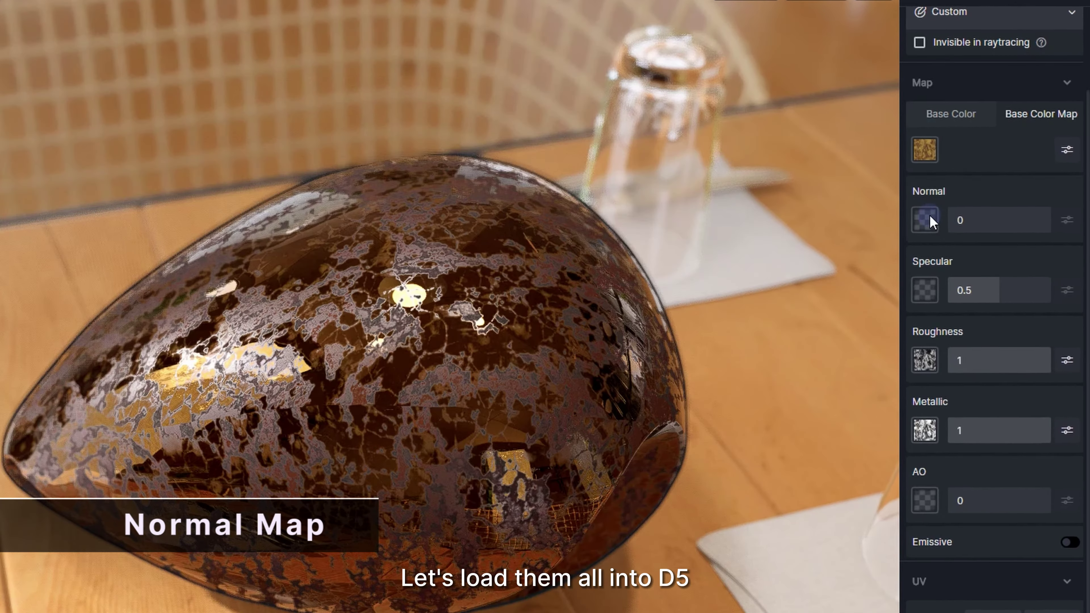
Load a normal map into the sculpture's Normal slot, set its strength to 1 and inspect the surface relief up close.
left_click(929, 216)
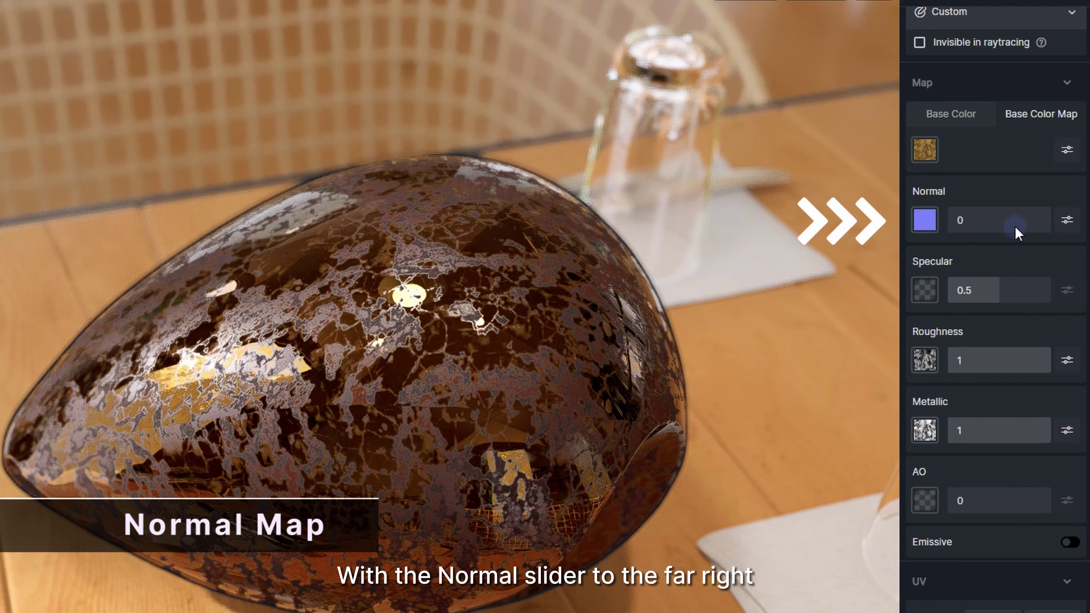
left_click_drag(1017, 232, 1086, 219)
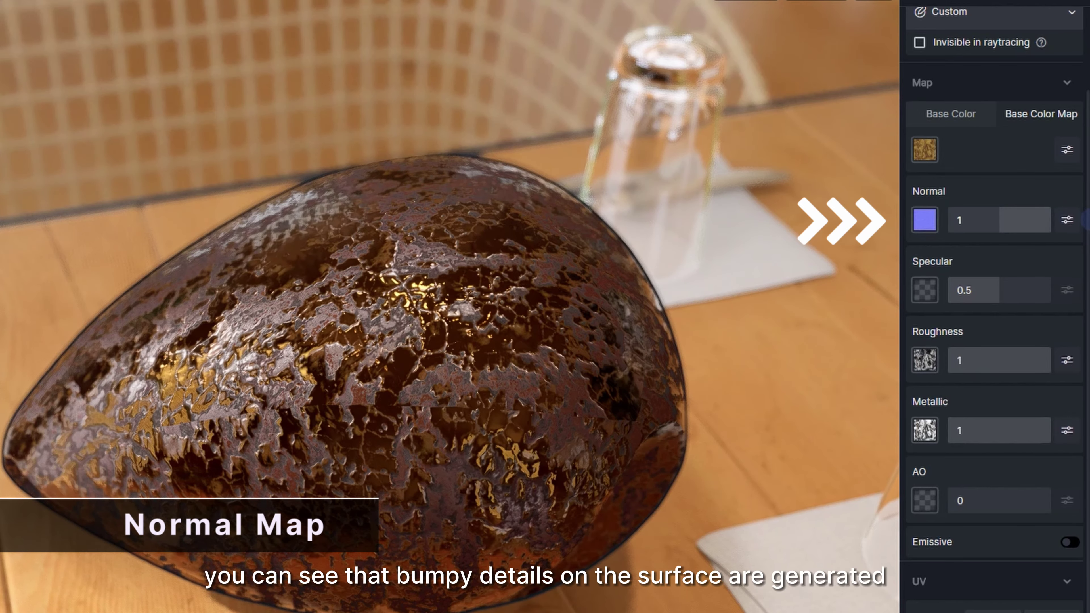
right_click_drag(443, 503, 426, 321)
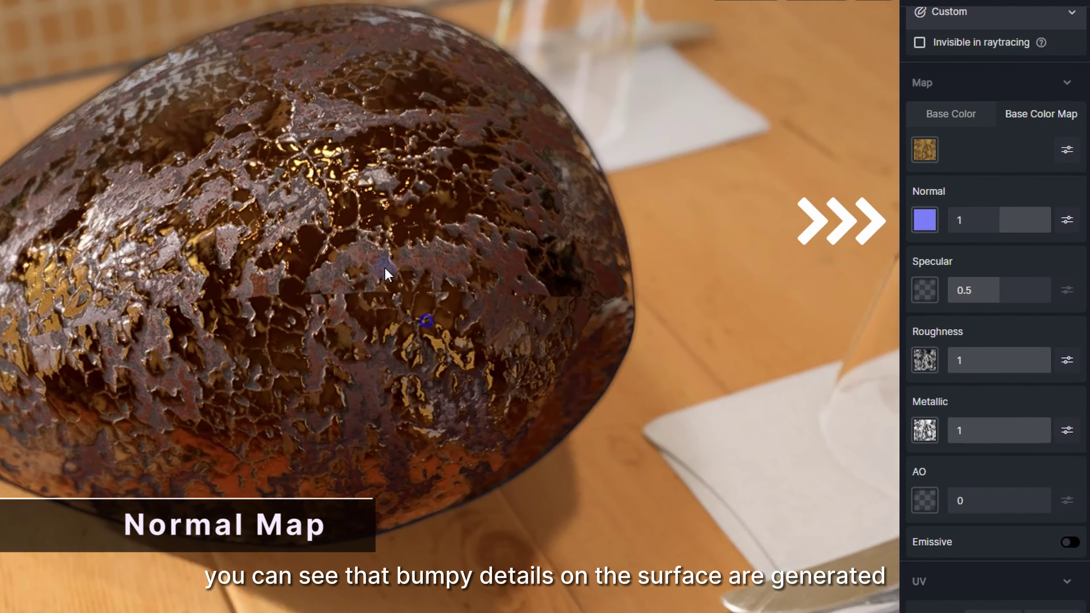
left_click_drag(388, 275, 385, 230)
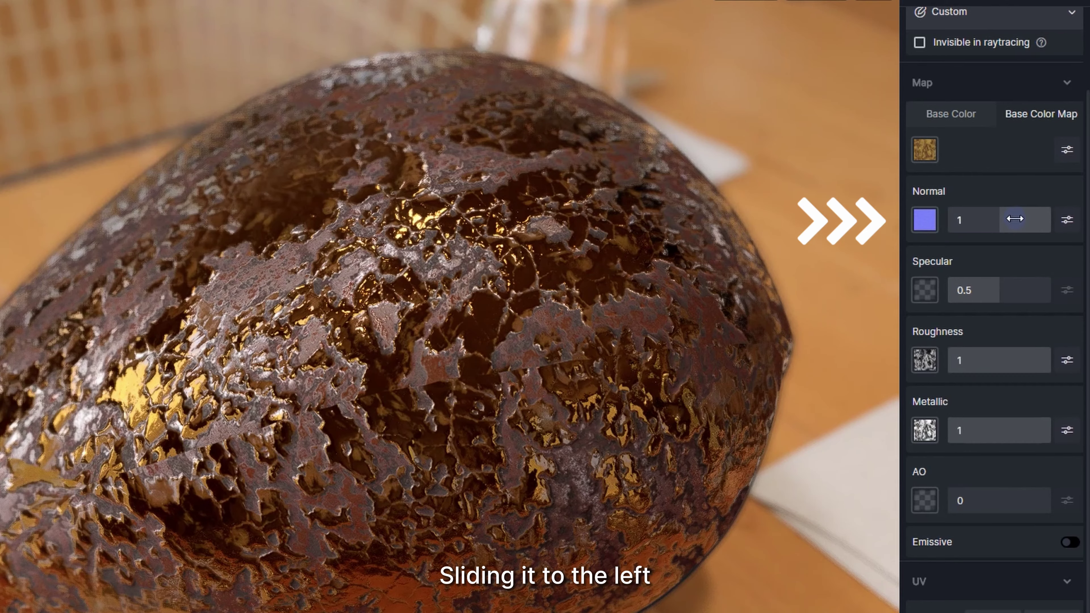
Try a normal strength of -1 on the rusted sculpture, and set it to 0.
left_click_drag(1006, 218, 945, 220)
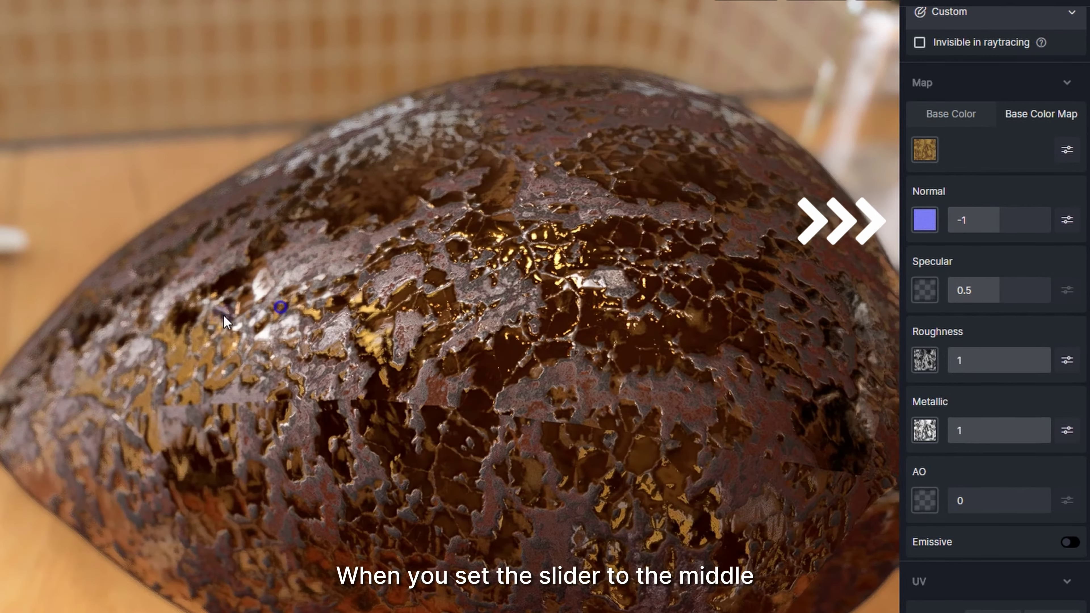
left_click(1002, 212)
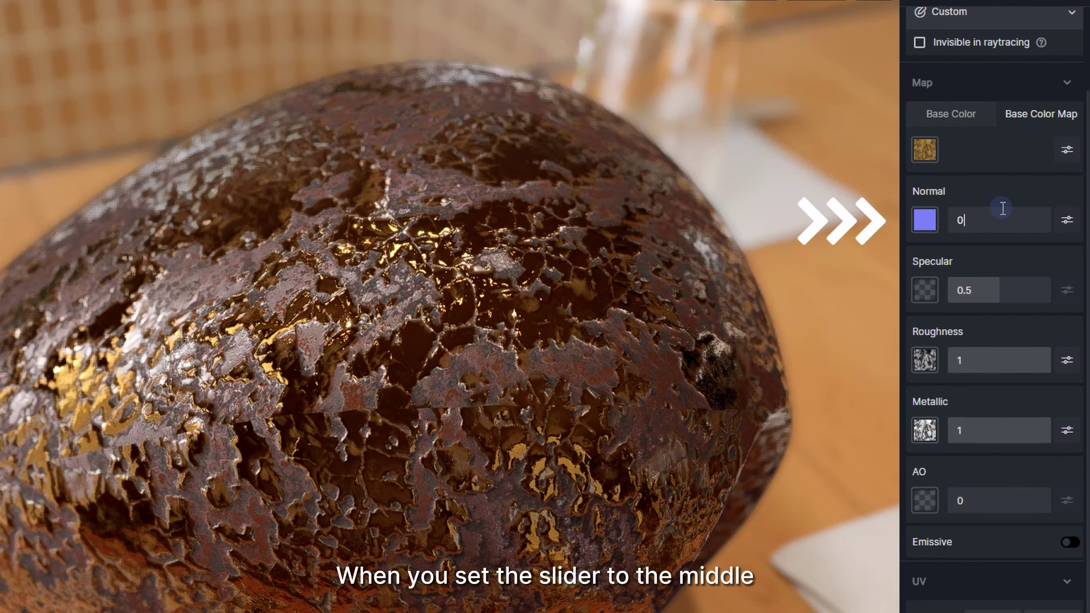
key("Return")
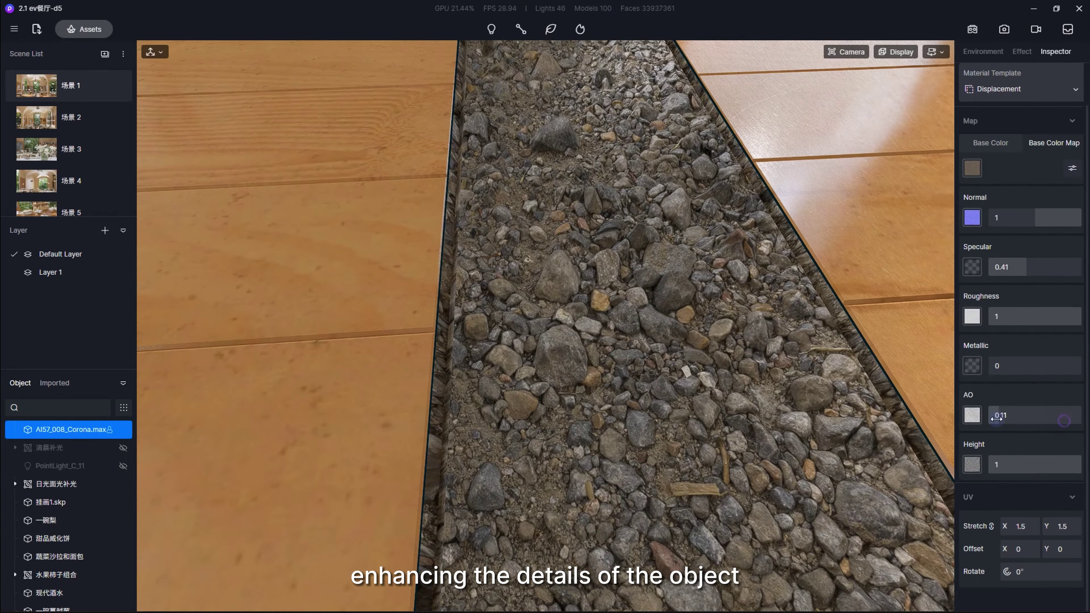
Raise the gravel material's AO strength to its maximum and inspect the stones from another angle.
left_click_drag(996, 419, 1084, 425)
right_click_drag(625, 385, 655, 284)
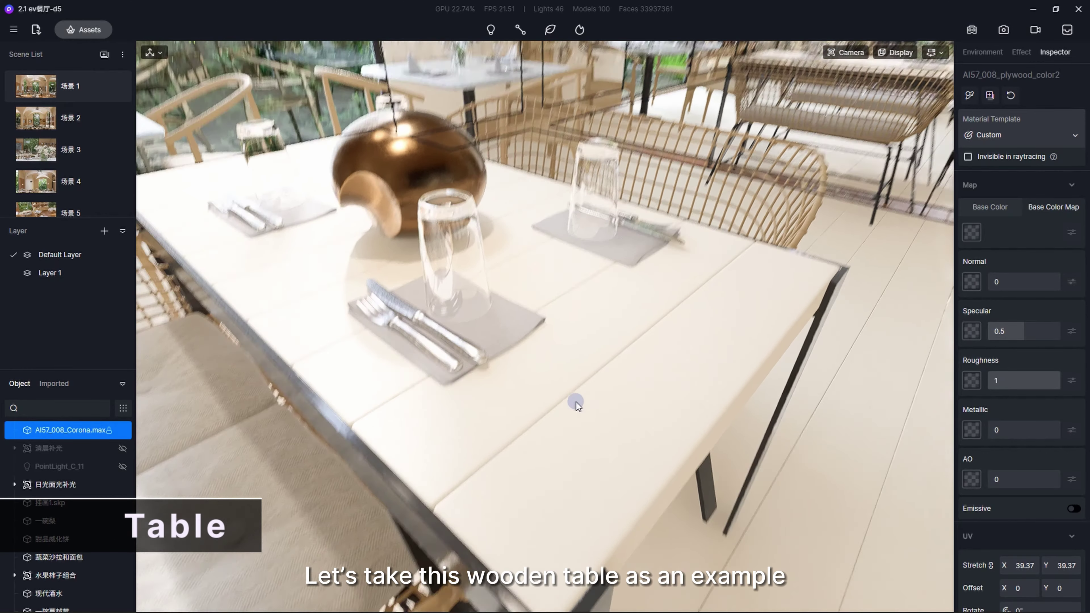
Load AI57_008_plywood_color2_Diffuse.jpg as the base color map of the tabletop material.
right_click_drag(575, 402, 560, 434)
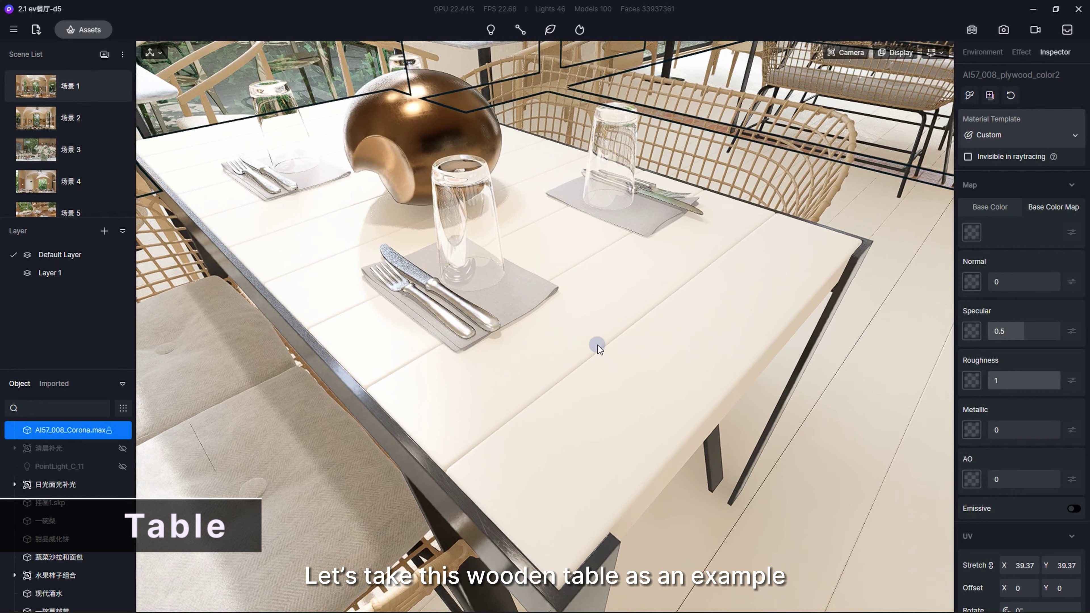
left_click(1050, 200)
left_click(971, 232)
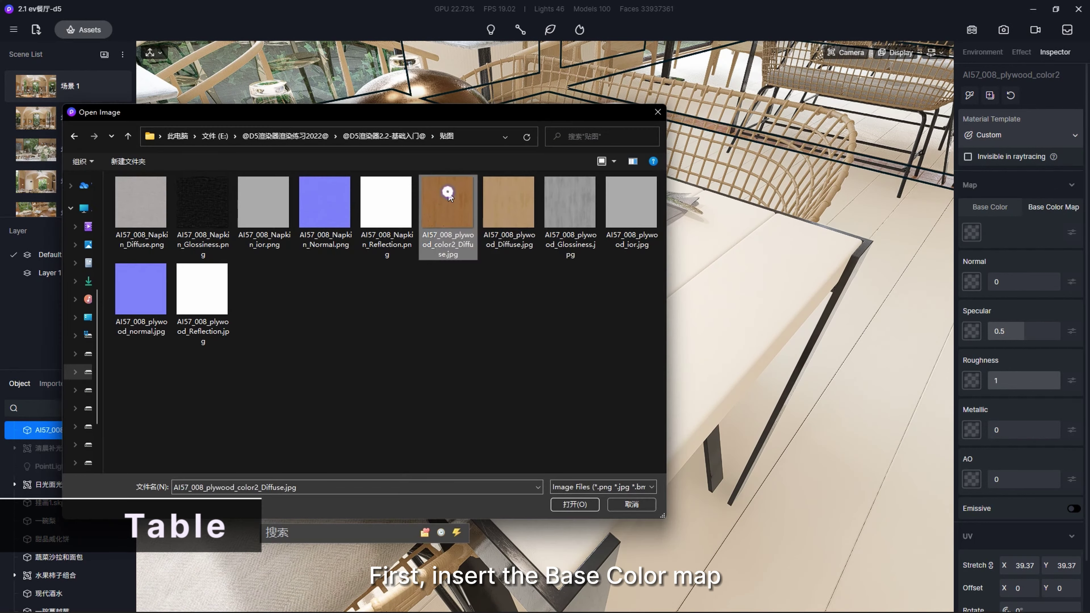
double_click(448, 197)
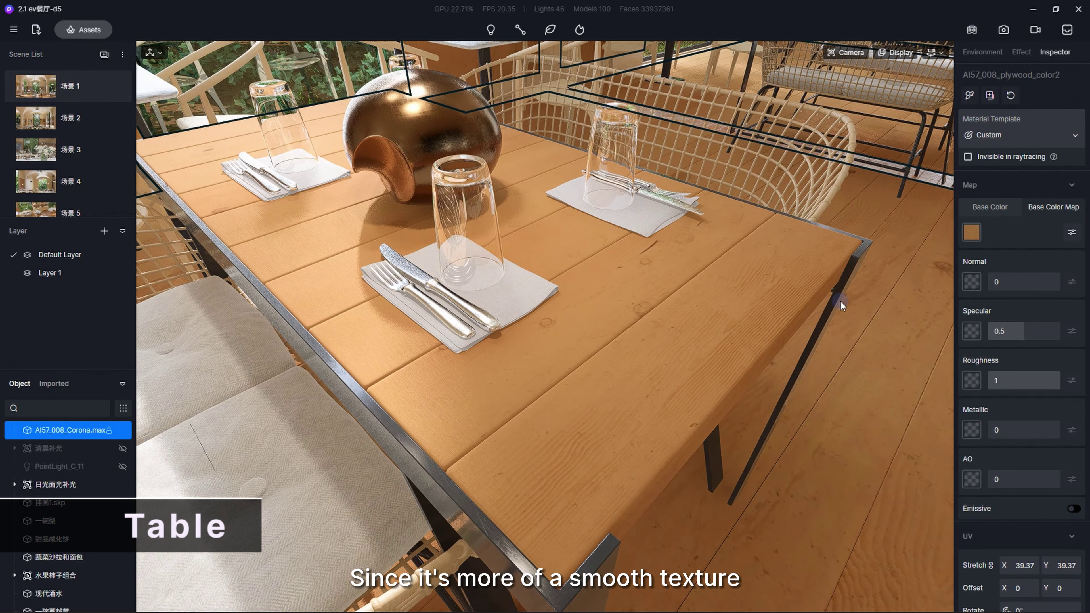
Tune the wooden table's material with a normal map strength of 0.22, specular of 0.36 and roughness of about 0.3.
right_click_drag(803, 305, 788, 315)
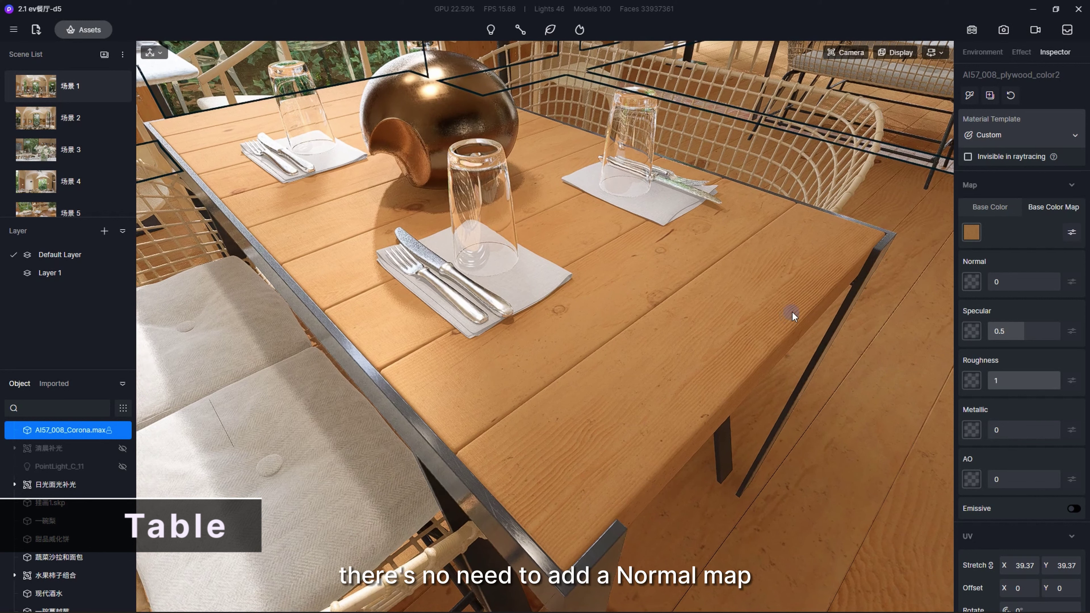
left_click_drag(1012, 282, 1026, 283)
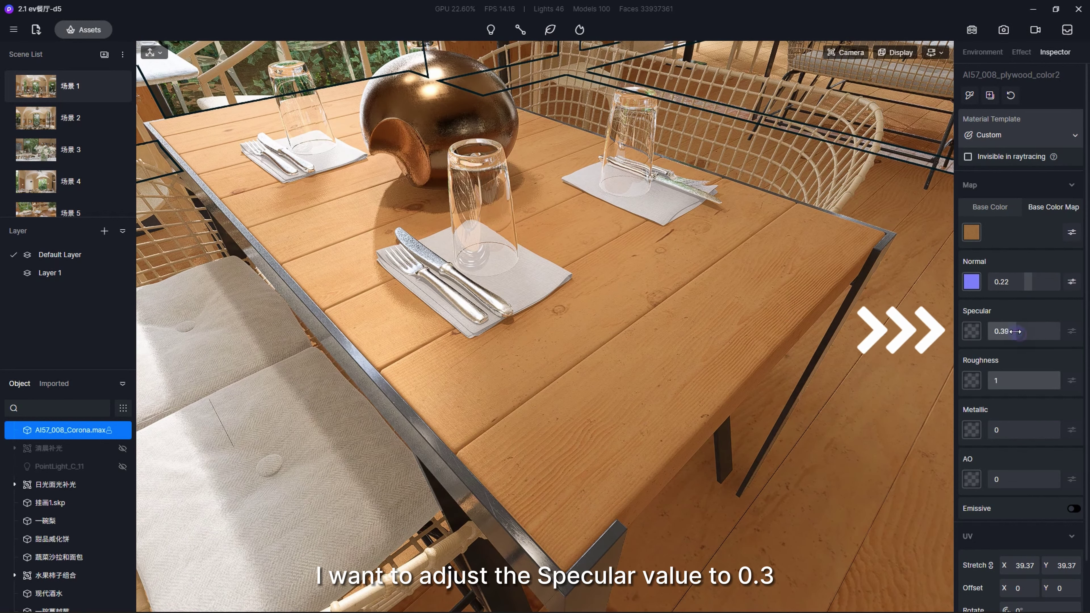
left_click(1060, 361)
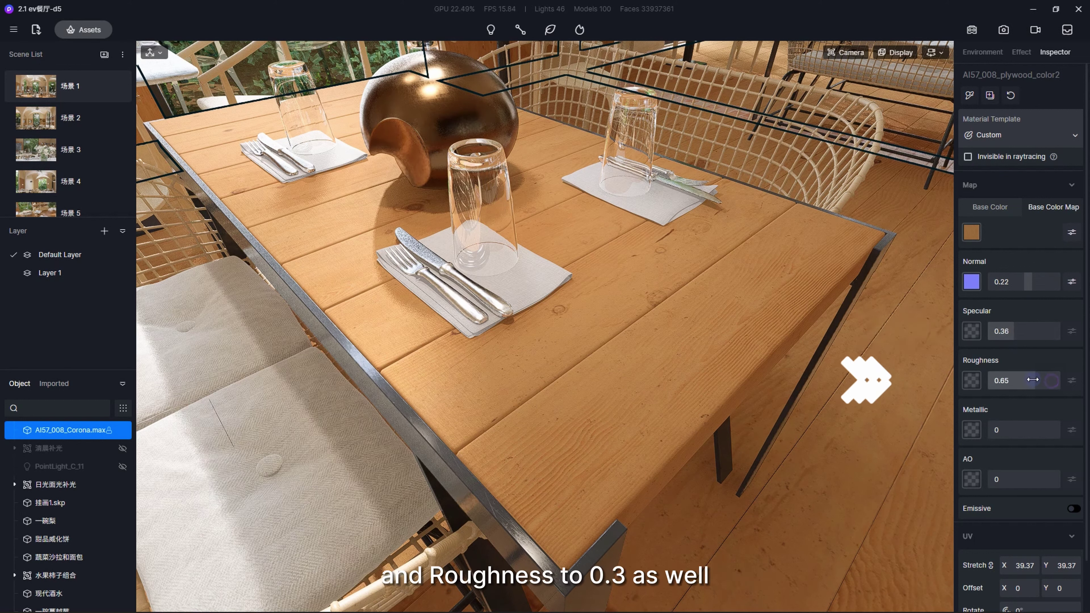
left_click_drag(1033, 379, 1014, 377)
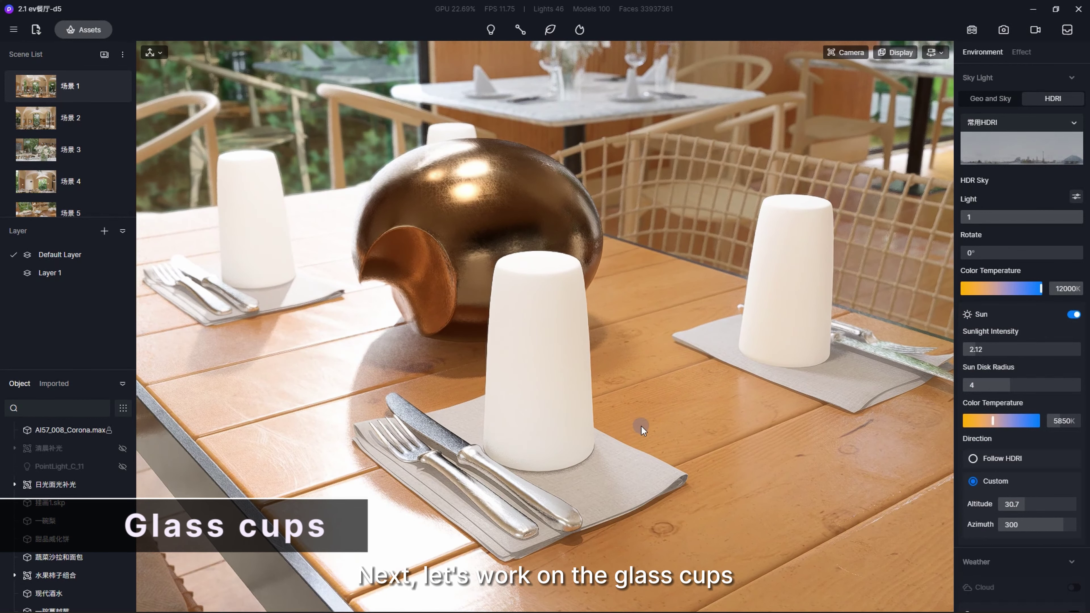
Pick the white cups' material and change its template to Transparent.
key("i")
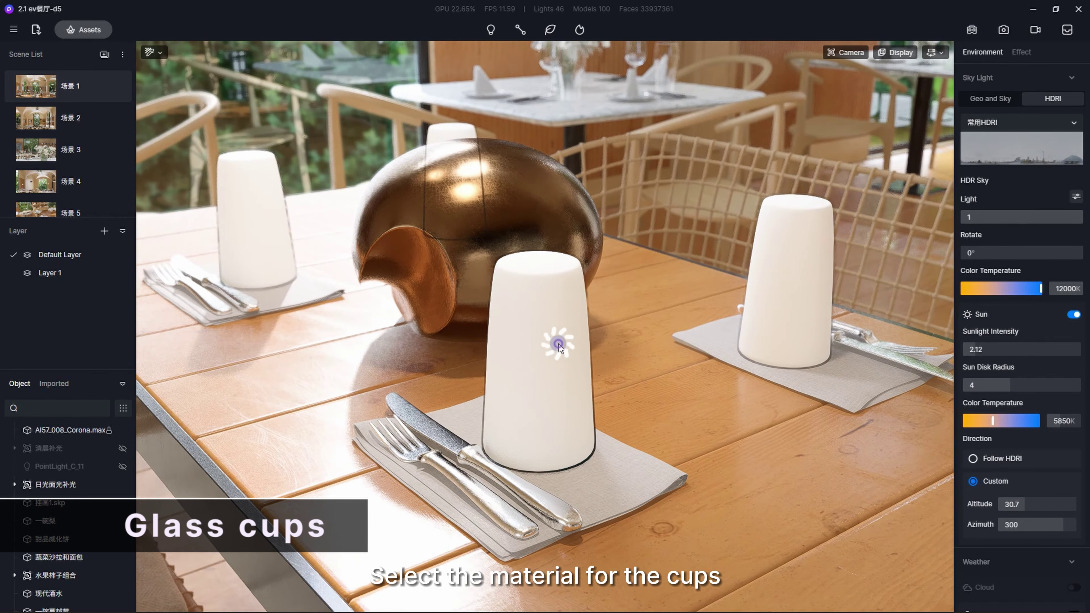
left_click(558, 345)
left_click(994, 129)
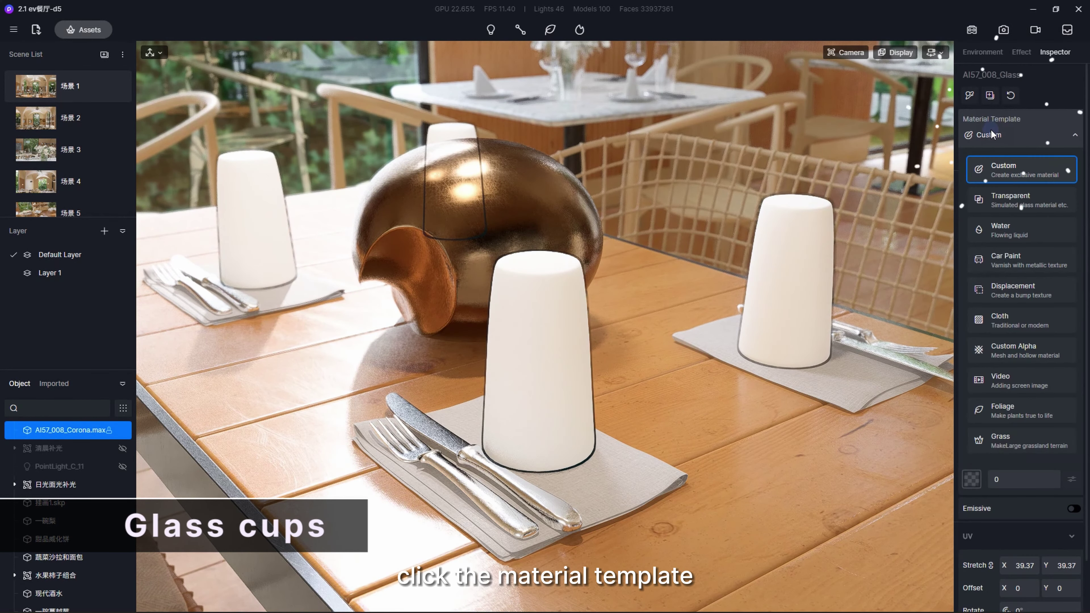
left_click(1003, 202)
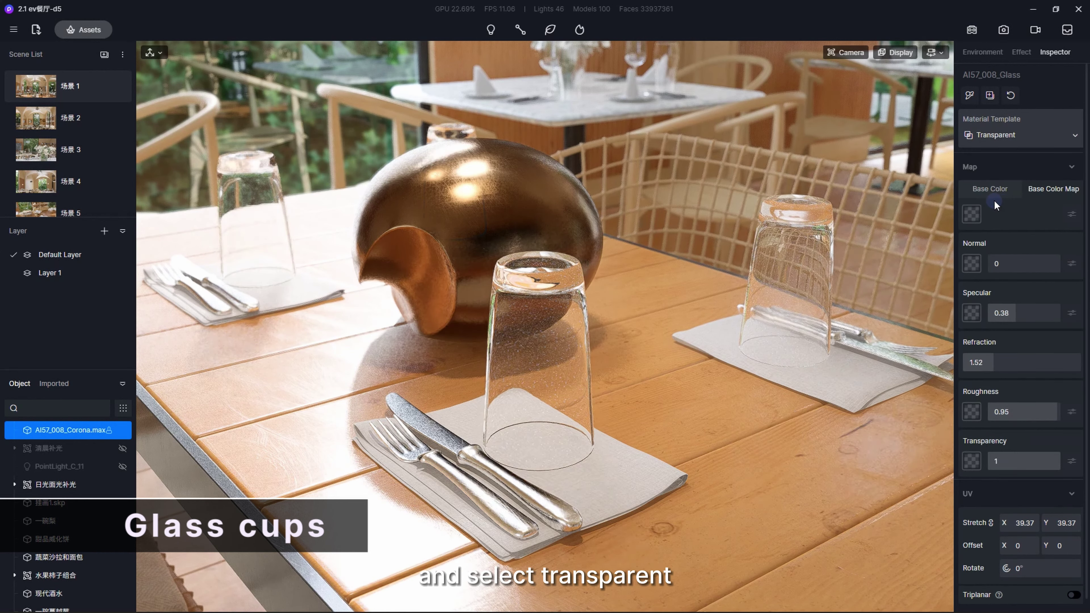
Set the glass cups' base color to white and their roughness to 0.
left_click(997, 190)
left_click(974, 213)
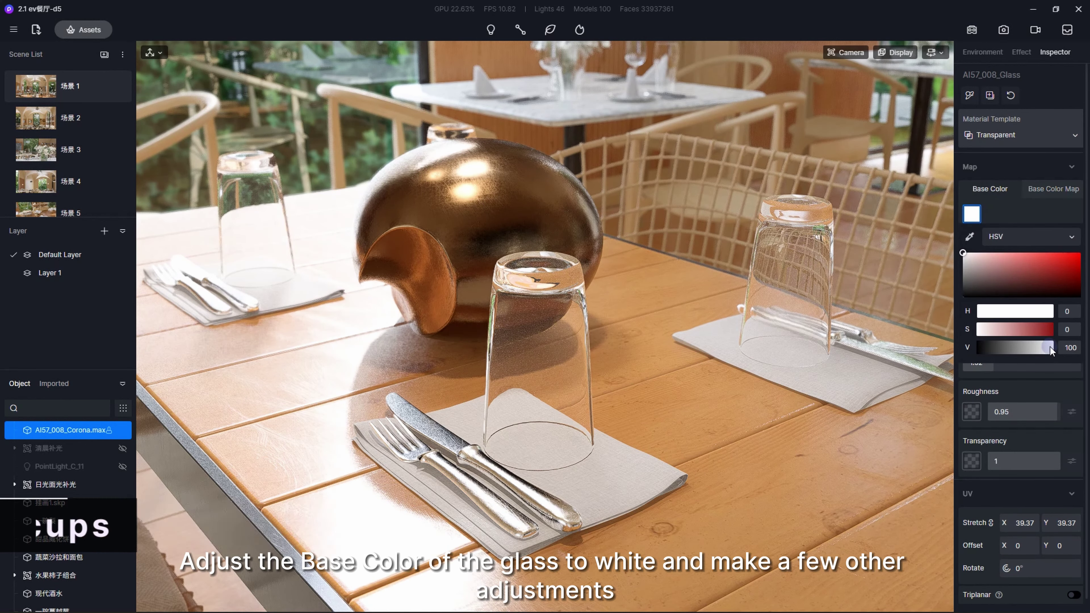
left_click(1043, 211)
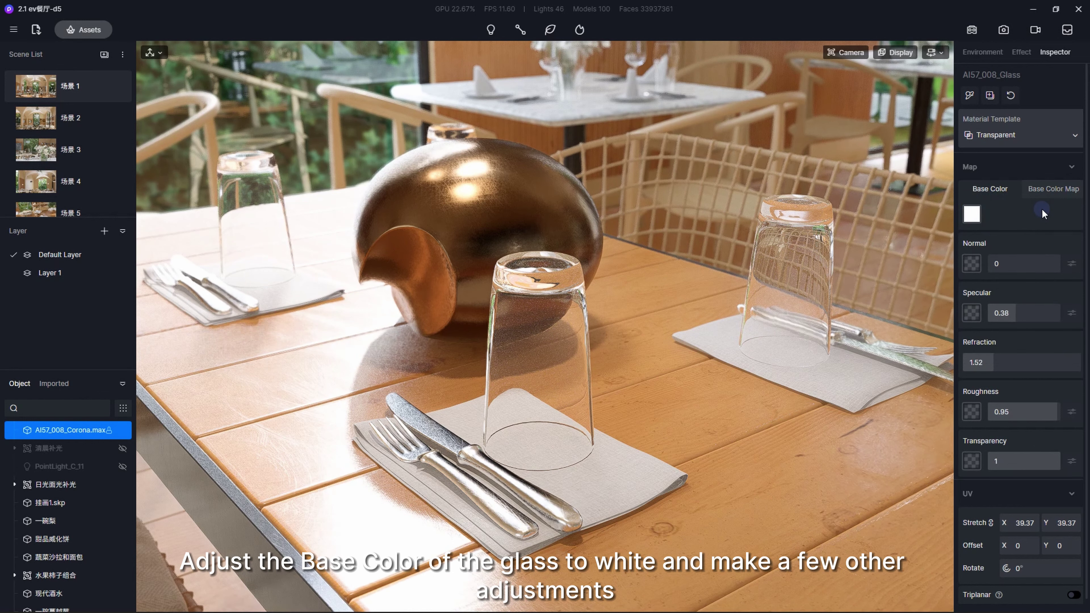
scroll(1044, 408, "down", 1)
left_click_drag(1051, 401, 952, 381)
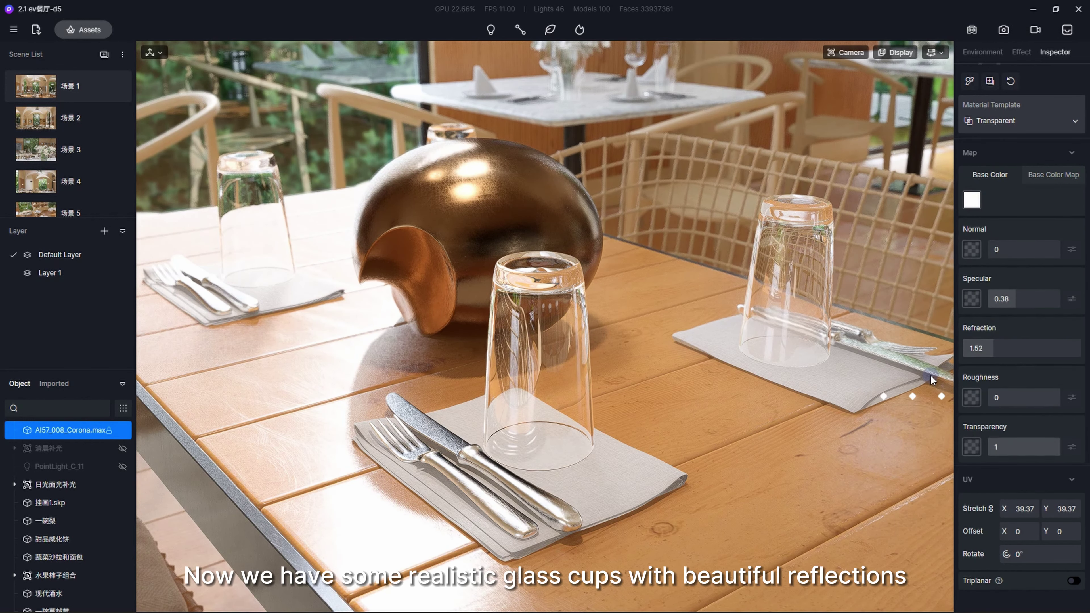
right_click_drag(668, 420, 675, 415)
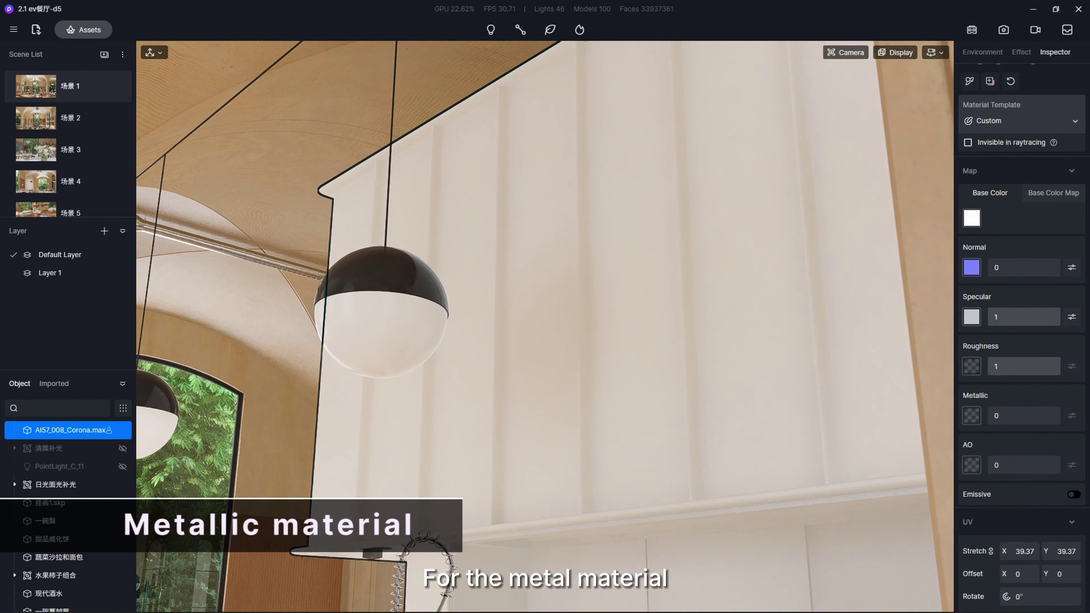
Set the ribbed wall panels' metallic to 1, specular to 0.38 and roughness to 0.17.
left_click_drag(993, 413, 1089, 401)
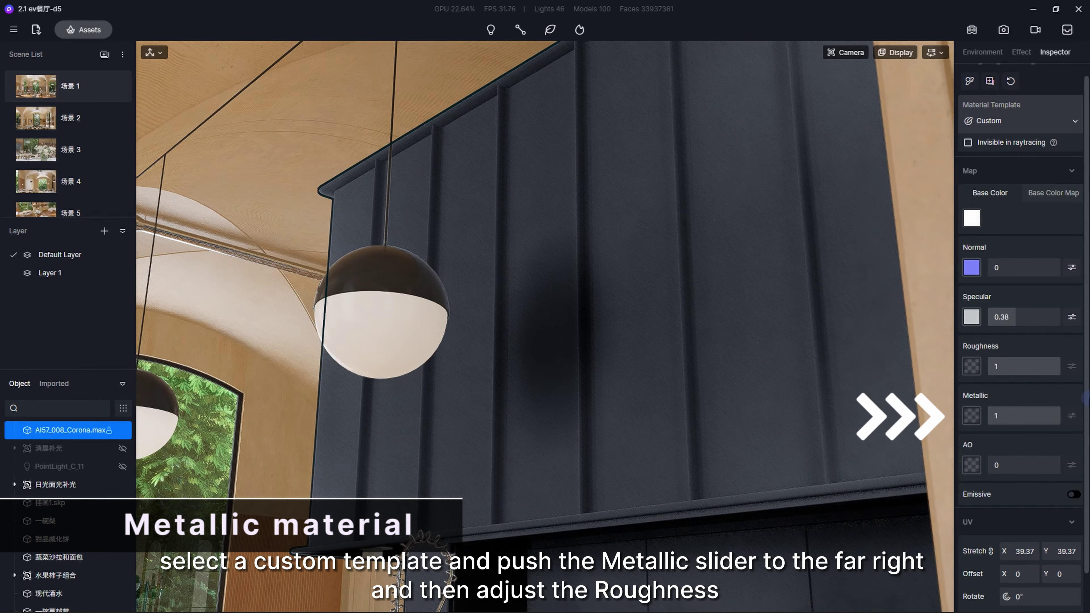
mouse_move(1058, 366)
left_mouse_down()
mouse_move(982, 365)
mouse_move(1001, 367)
left_mouse_up()
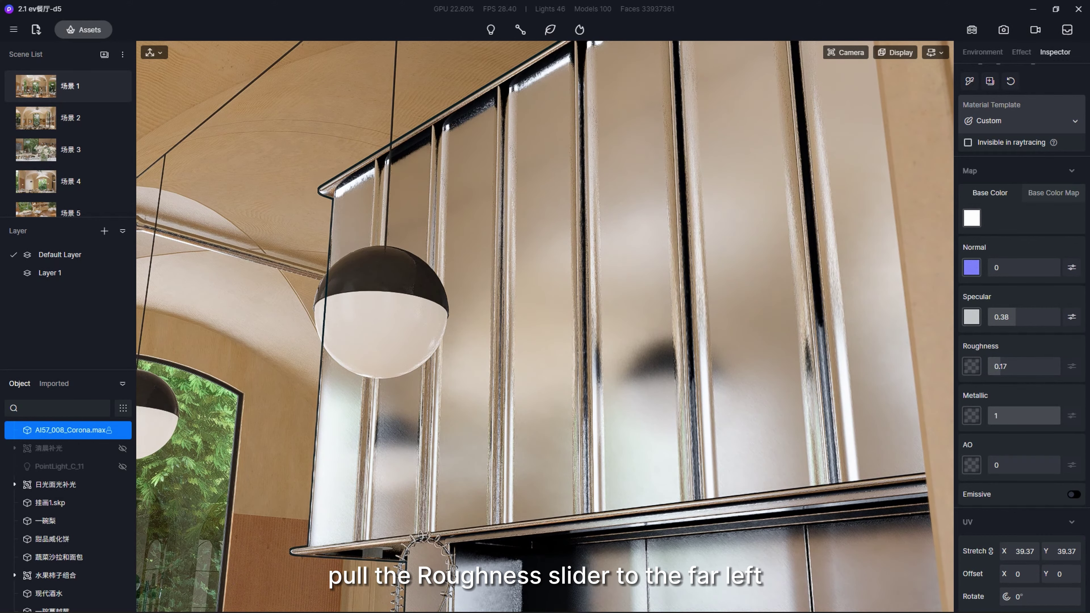
Load a scratched roughness map on the metal panels with roughness 0.75, adjust the map's UV and inspect the scratches.
left_click(968, 364)
double_click(312, 209)
left_click(1043, 369)
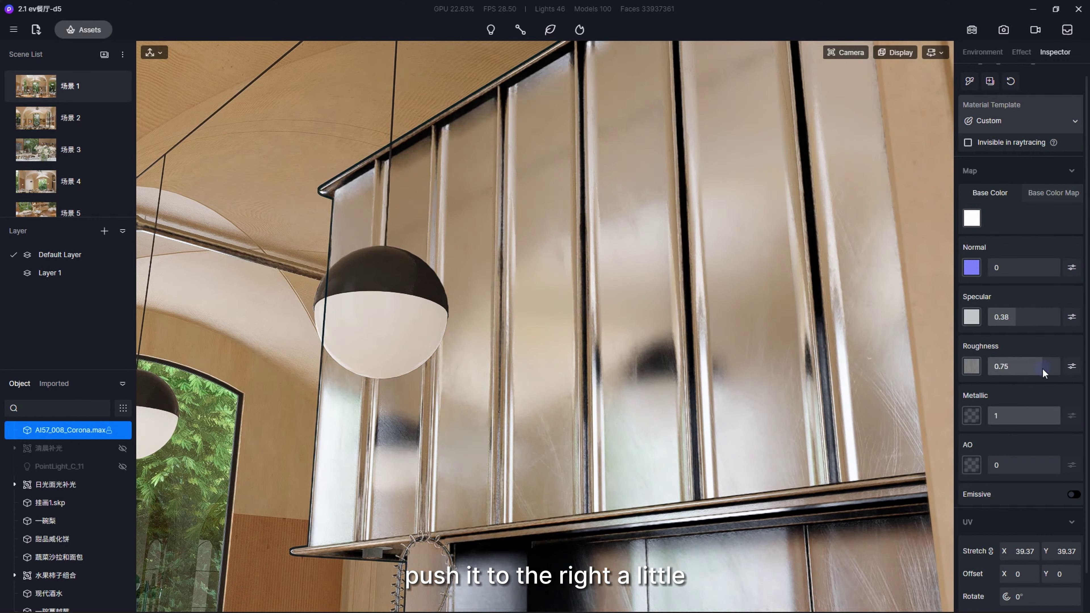
left_click(1072, 366)
left_click(1074, 417)
left_click_drag(1021, 433, 1047, 432)
scroll(806, 386, "up", 8)
key("Escape")
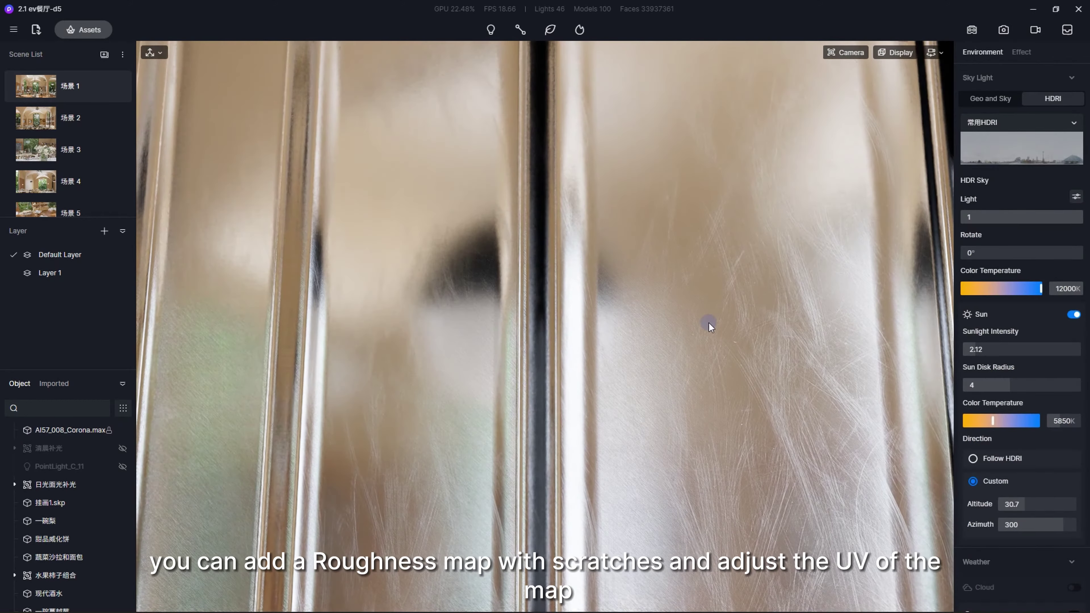
left_click(708, 322)
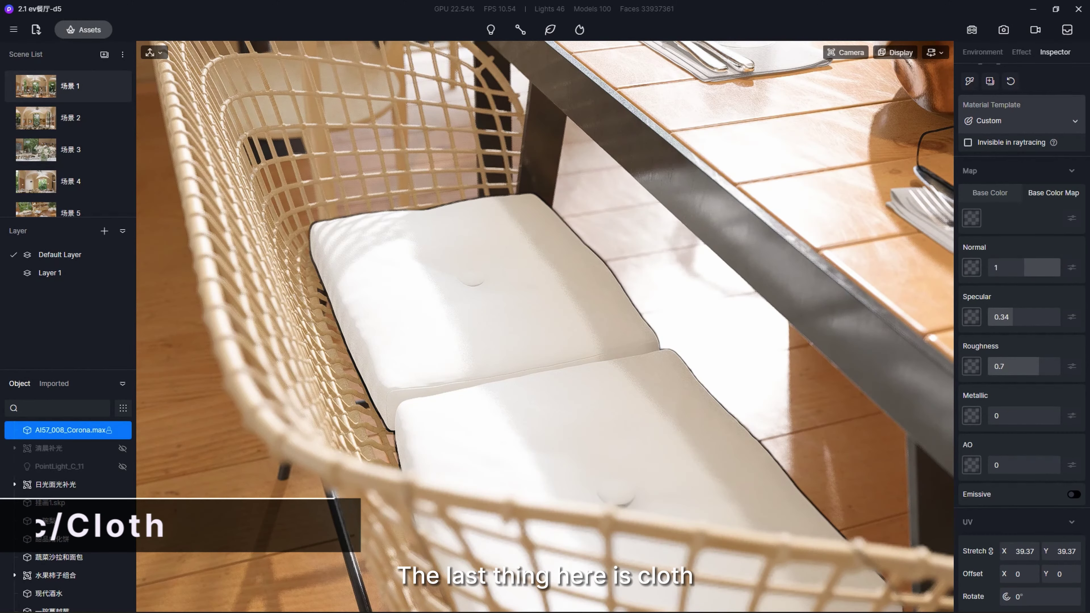
Change the chair cushions' material template to Cloth and load a fabric base color map.
key("i")
left_click(559, 290)
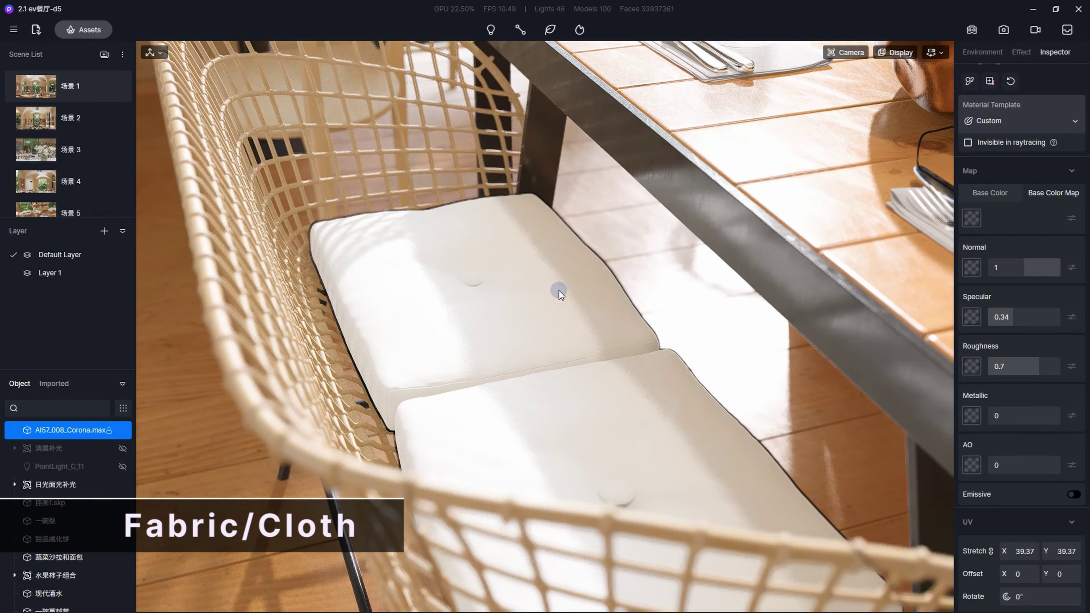
left_click(1010, 122)
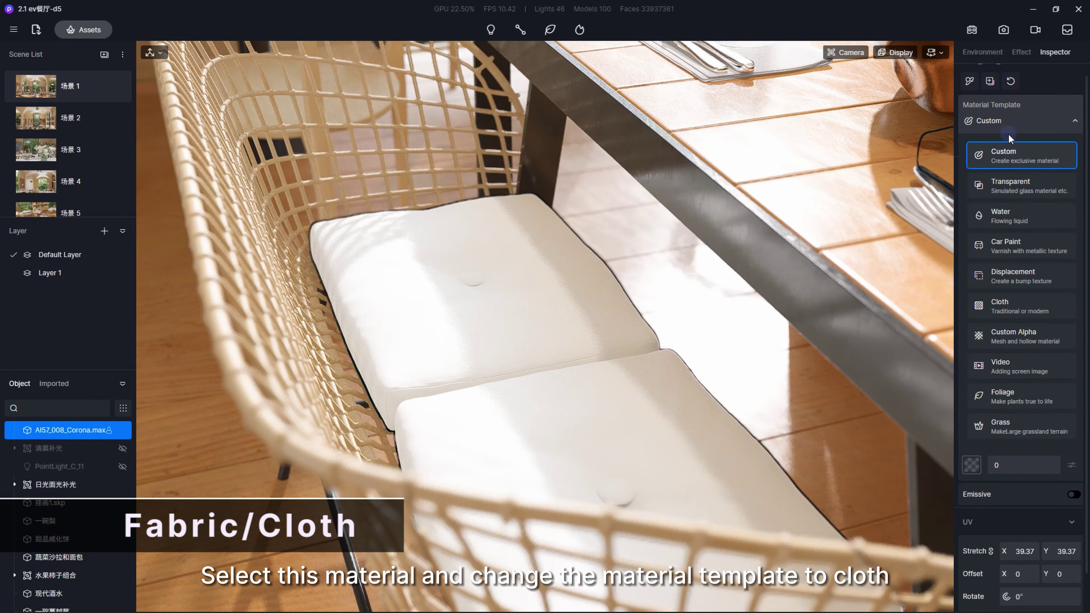
left_click(999, 303)
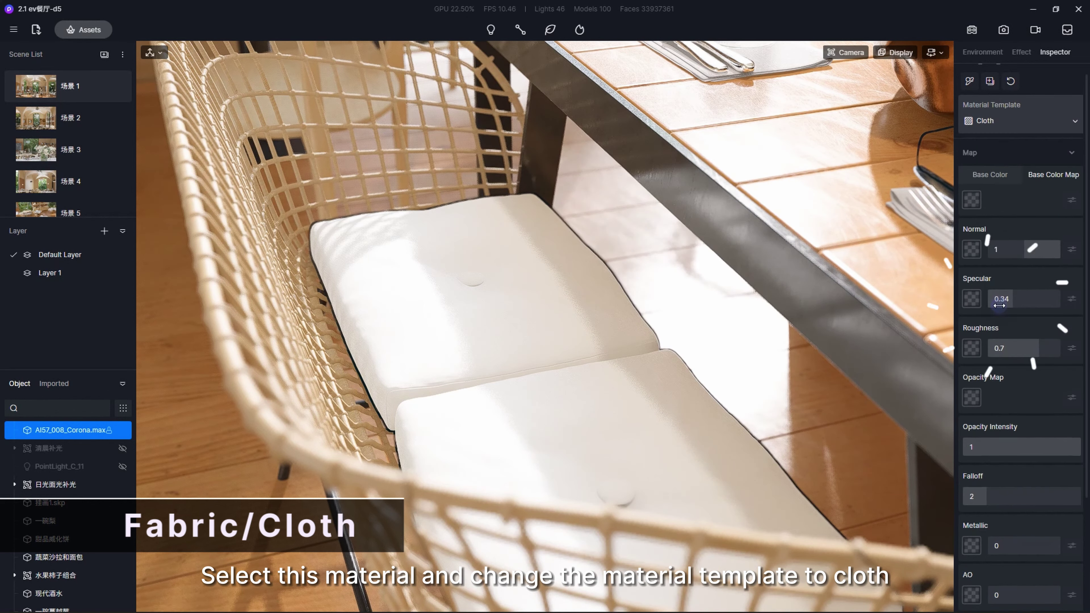
left_click(972, 199)
double_click(269, 215)
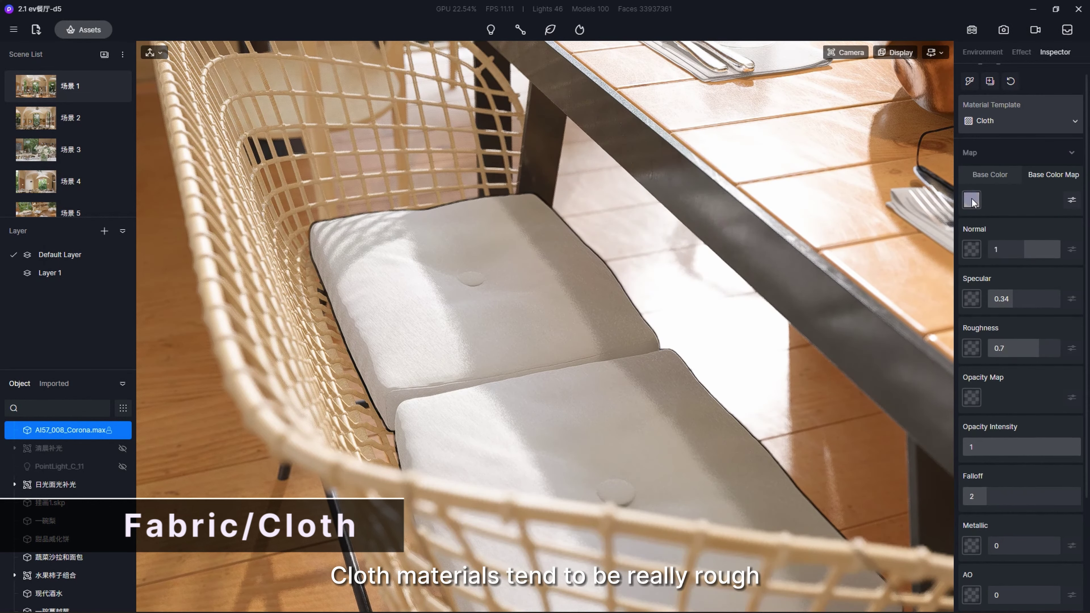
Load normal and roughness maps on the chair cushions' cloth material, with roughness at 0.75 and falloff at 4.
left_click(972, 250)
double_click(445, 215)
left_click(971, 348)
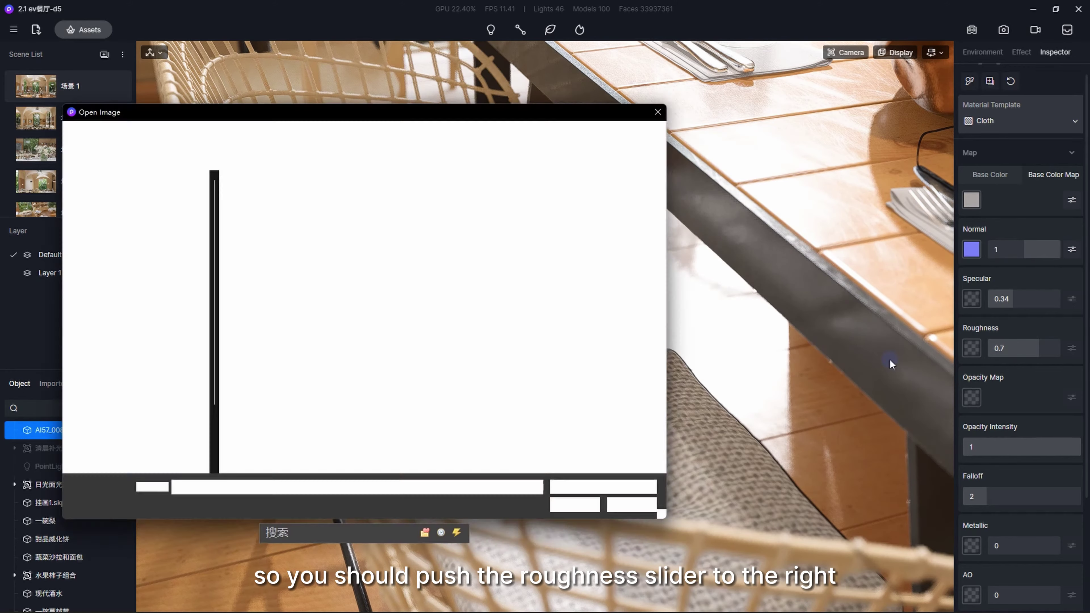
left_click_drag(1030, 301, 1042, 302)
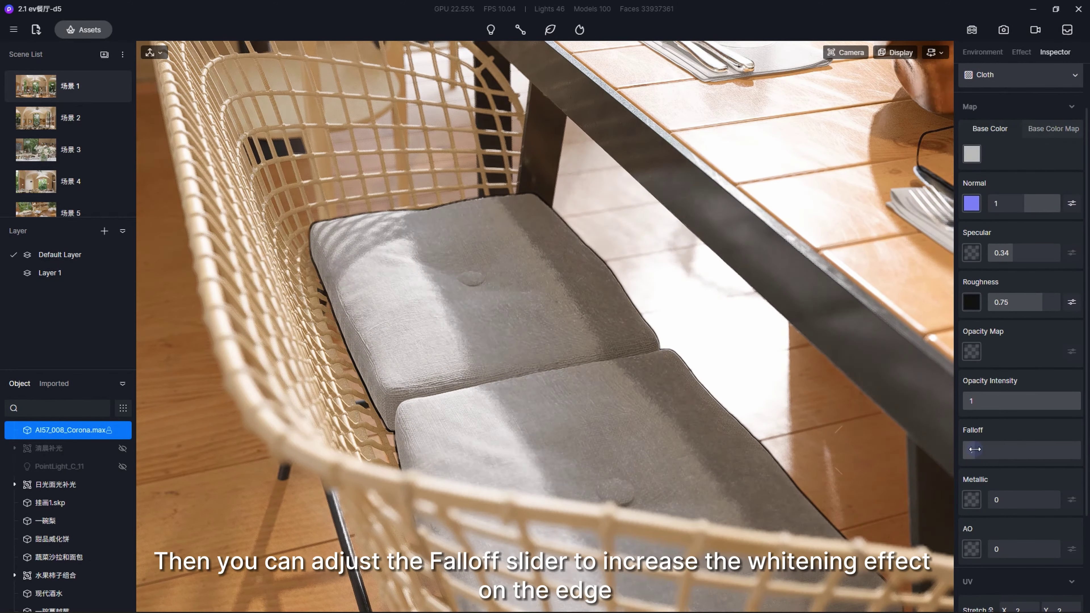
left_click_drag(975, 449, 1010, 451)
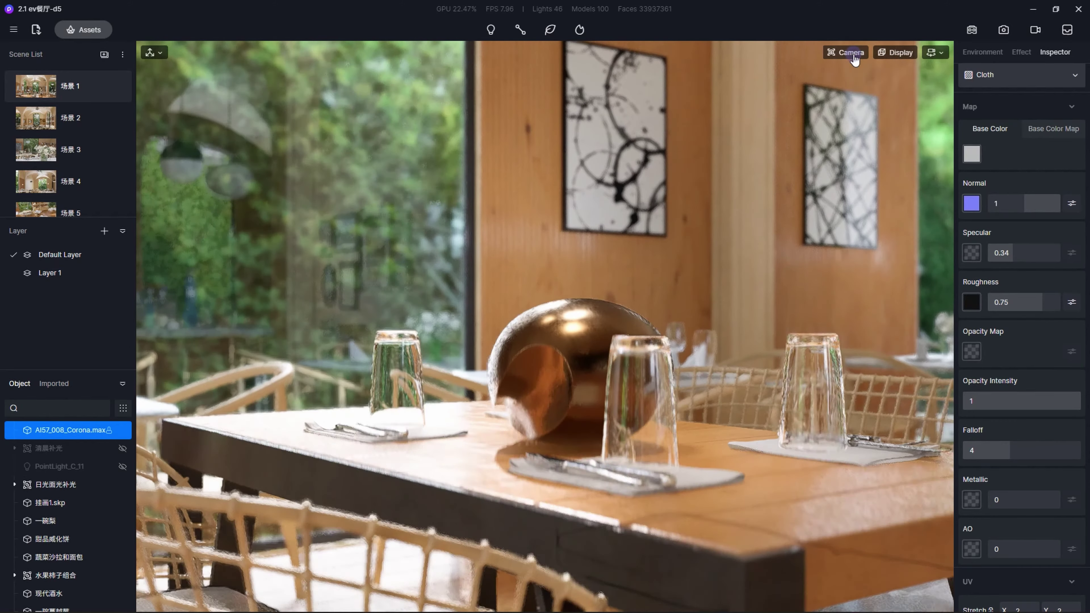
Set the camera's depth-of-field focus on the front glass cup on the table.
left_click(844, 52)
left_click(877, 198)
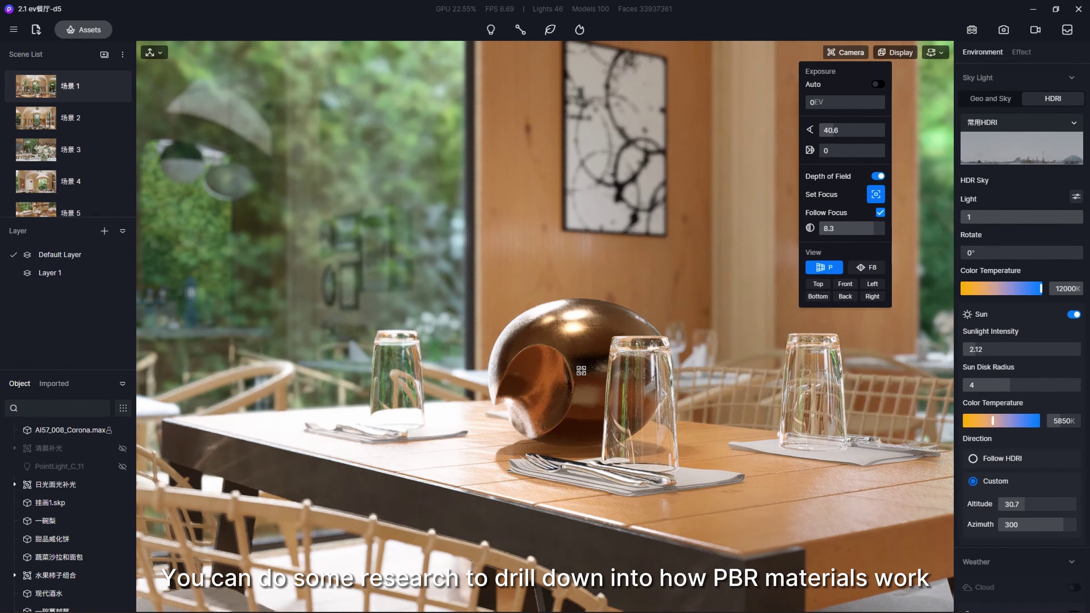
left_click(621, 354)
Shift the depth-of-field focus to the framed art on the back wall and return it to the front glass cup.
key("q")
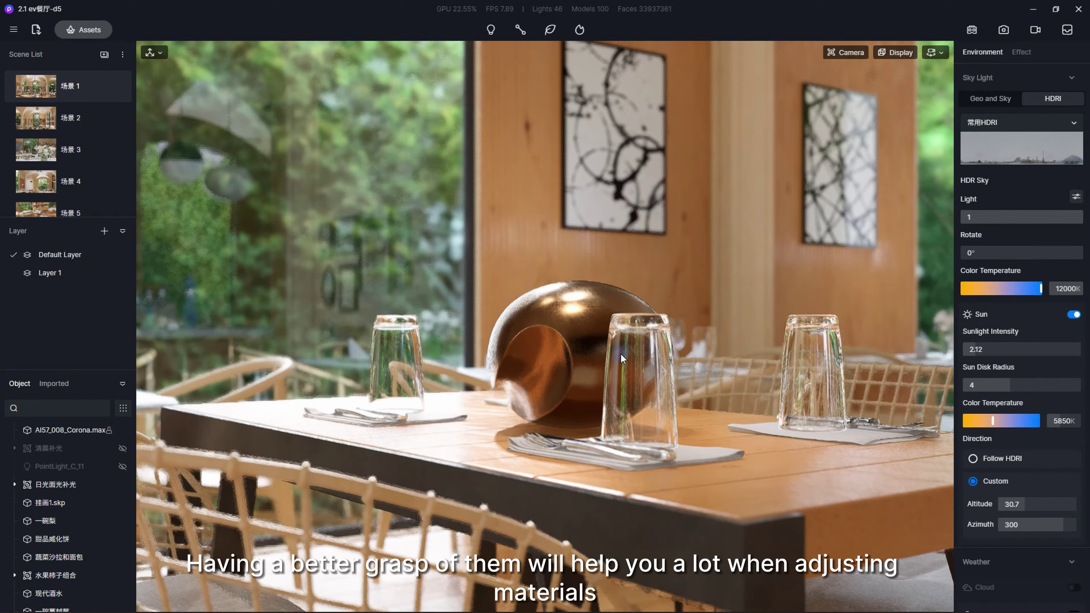
key("e")
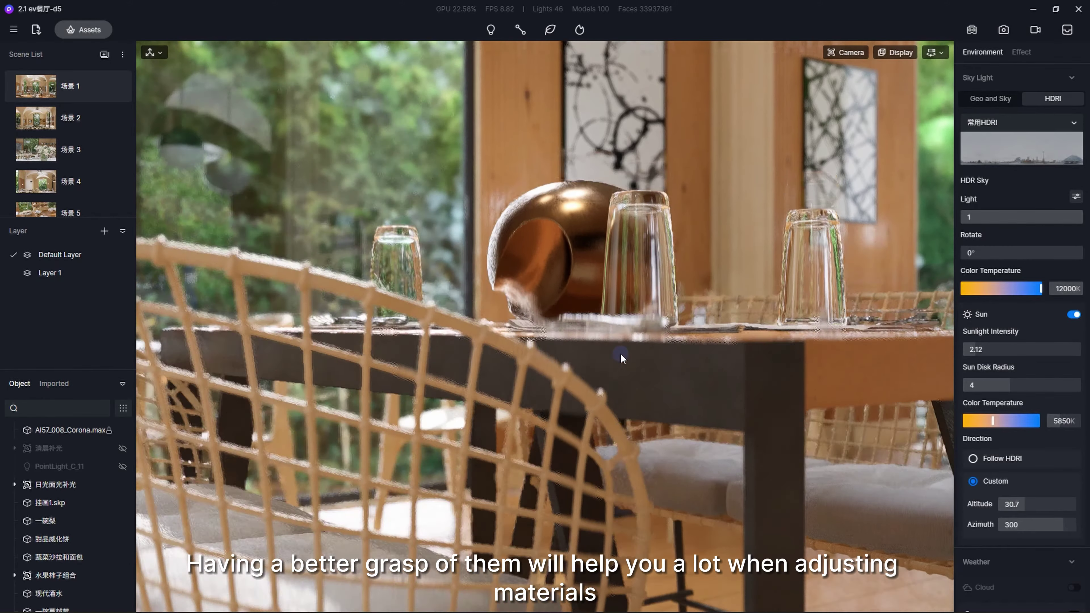
key("q")
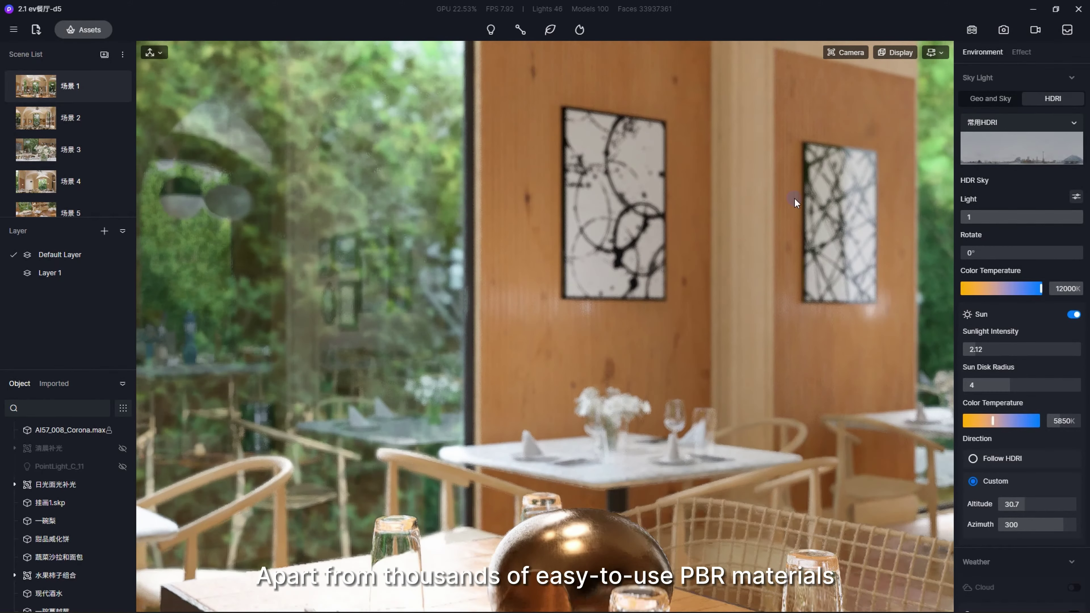
left_click(842, 53)
scroll(732, 224, "up", 2)
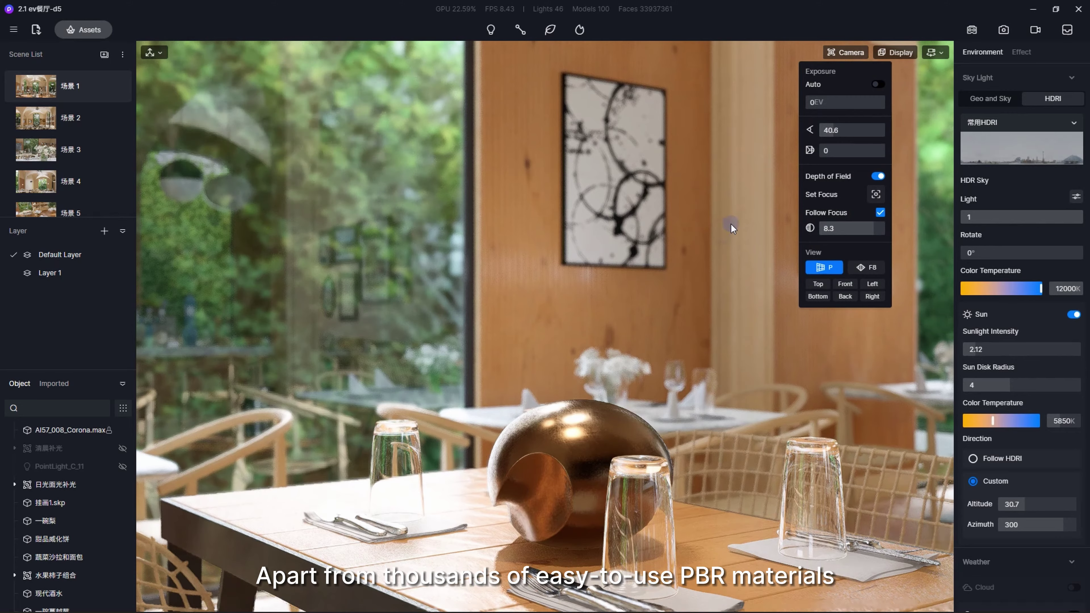
scroll(705, 195, "up", 2)
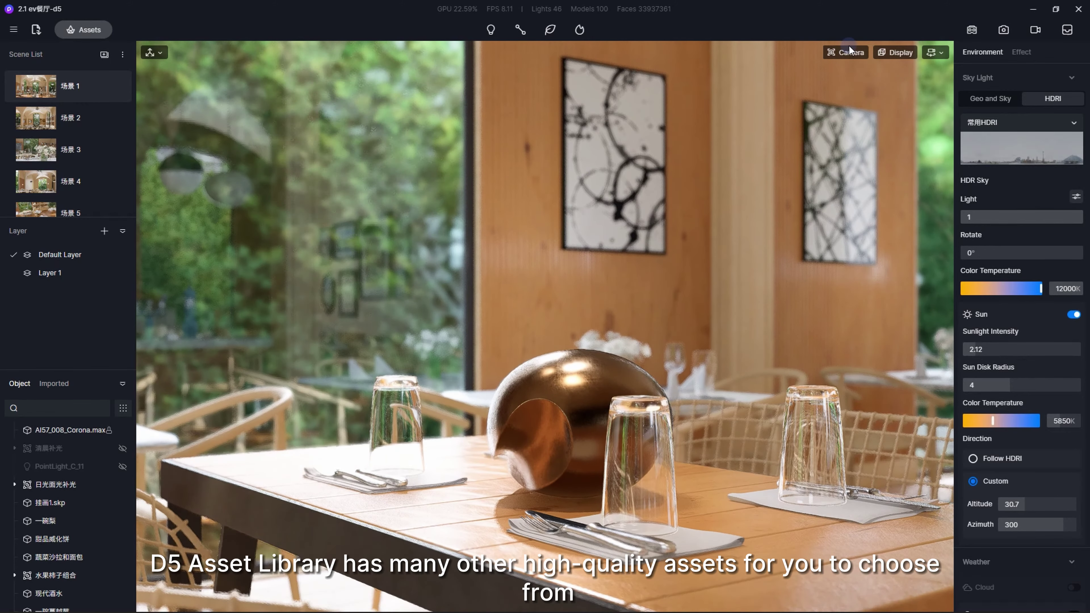
left_click(844, 52)
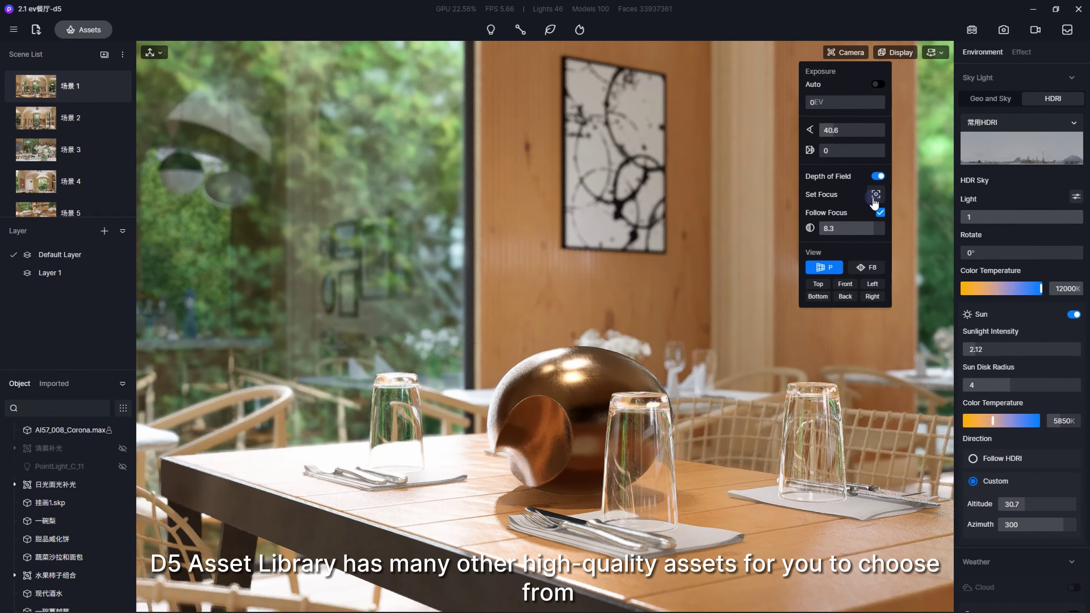
left_click(631, 197)
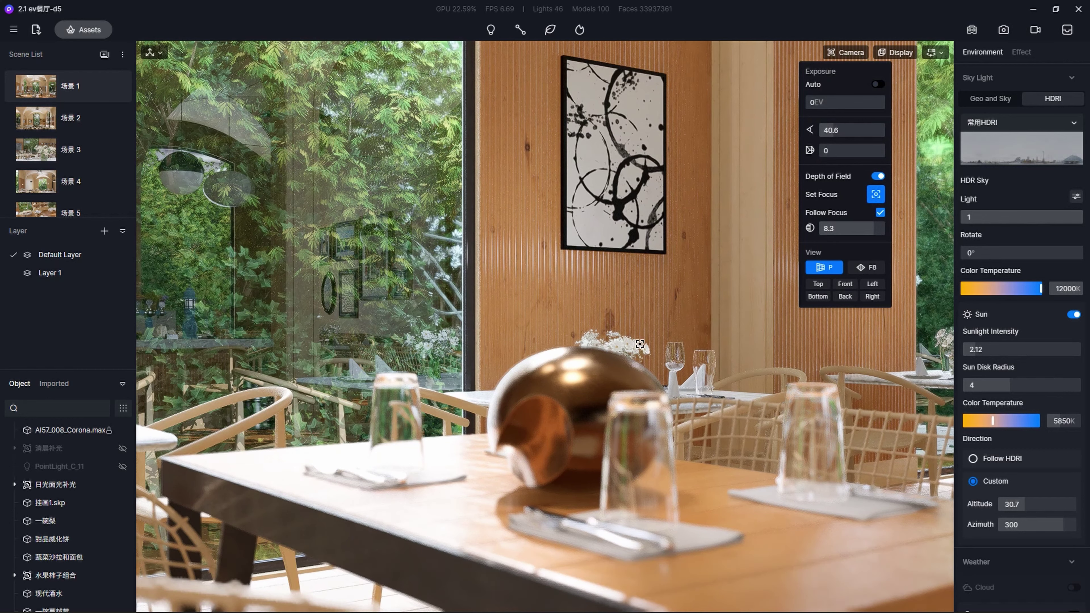
left_click(626, 419)
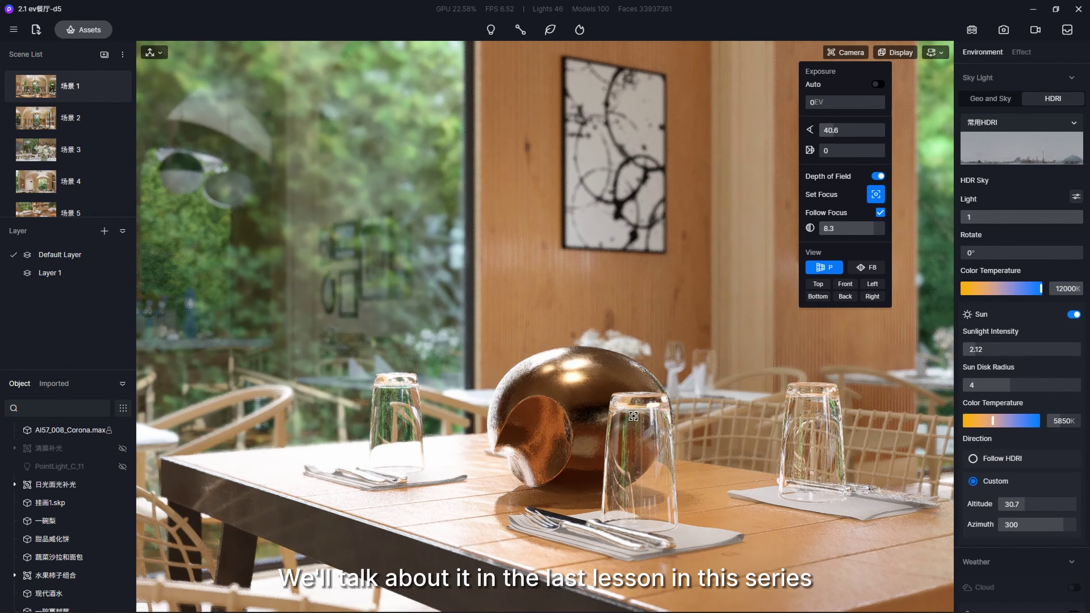